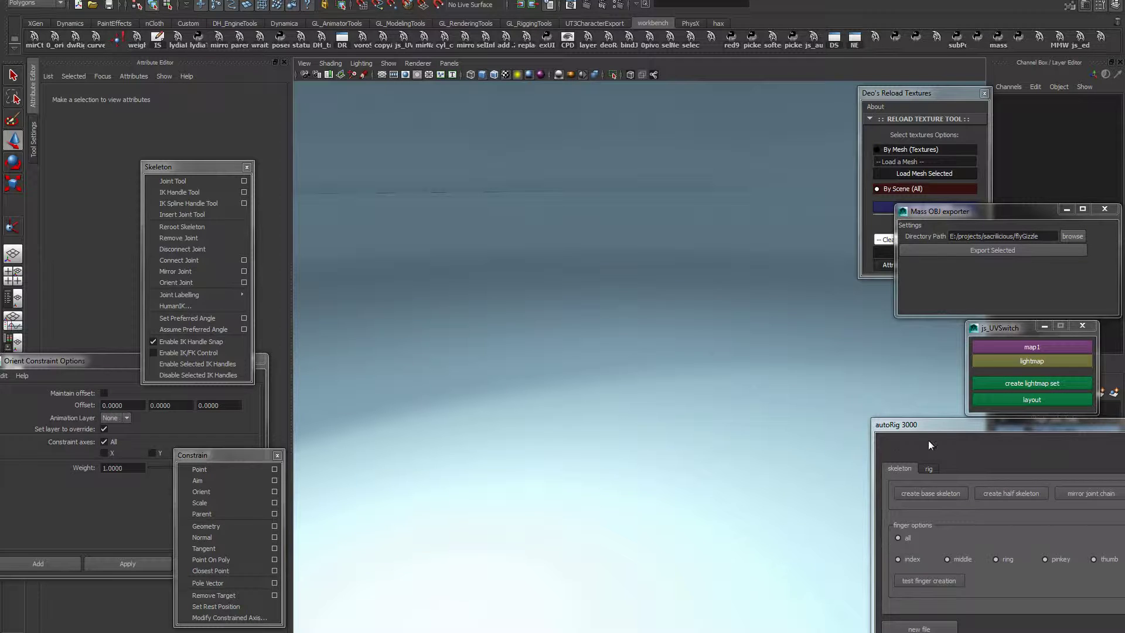
Create a base skeleton with the autoRig 3000 tool
{"action": "left_click_drag", "start_coordinate": [933, 421], "coordinate": [905, 414]}
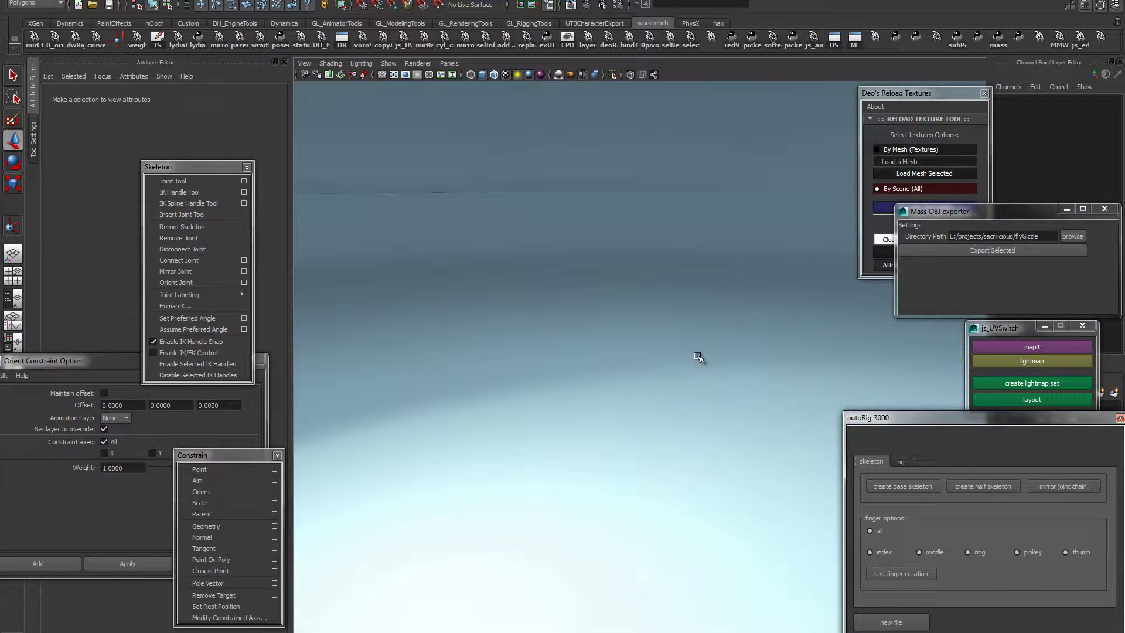
{"action": "left_click", "coordinate": [906, 484]}
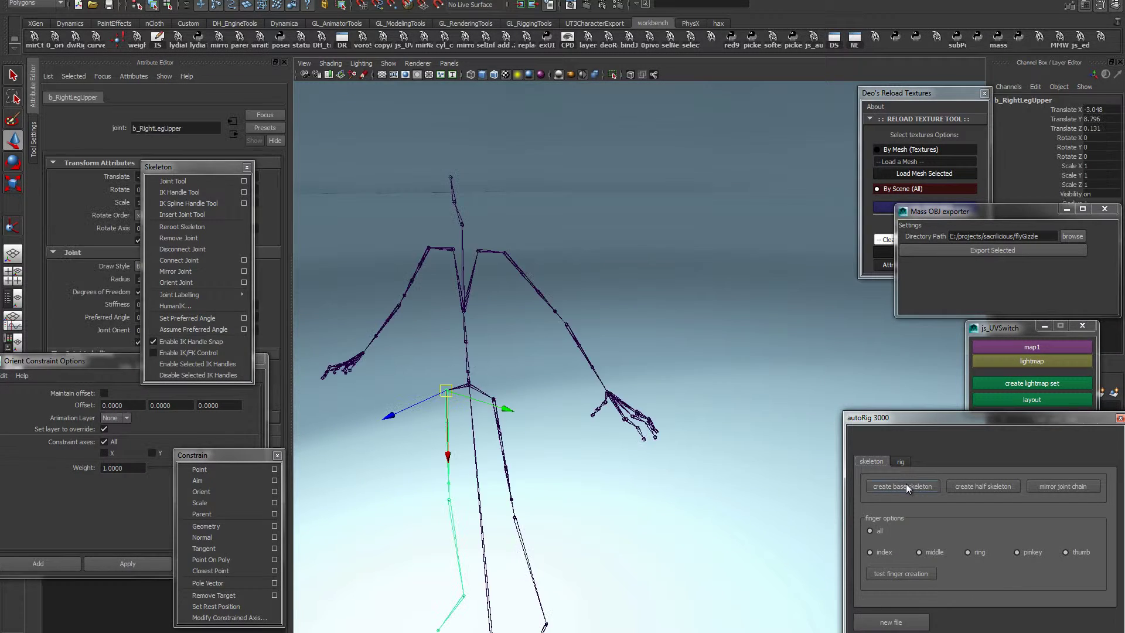
{"action": "right_click_drag", "start_coordinate": [530, 261], "coordinate": [567, 343], "text": "alt"}
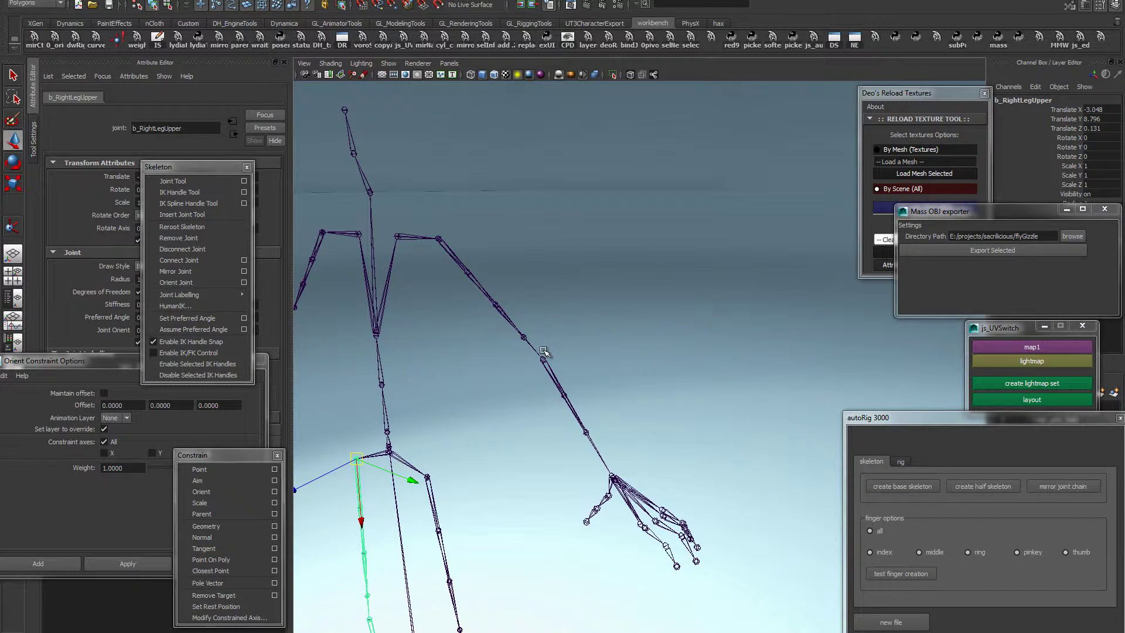
Open the Hypergraph hierarchy of the skeleton and place its window beside the model view
{"action": "left_click", "coordinate": [542, 353]}
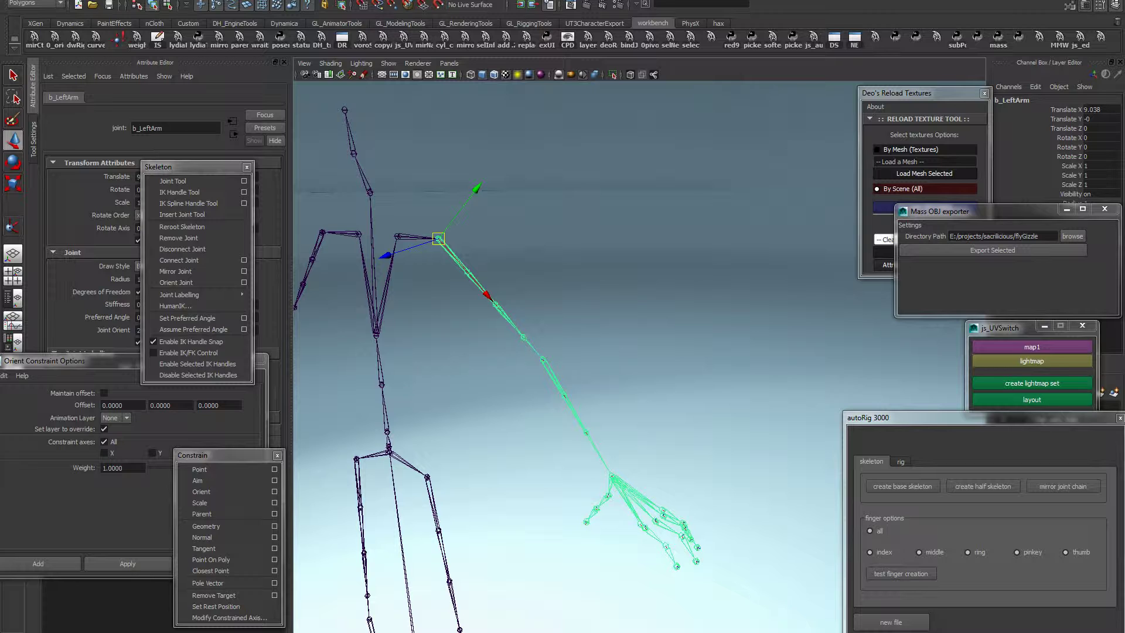
{"action": "left_click", "coordinate": [667, 307]}
{"action": "left_click", "coordinate": [609, 282]}
{"action": "left_click_drag", "start_coordinate": [1124, 256], "coordinate": [1048, 232]}
{"action": "left_click", "coordinate": [527, 352]}
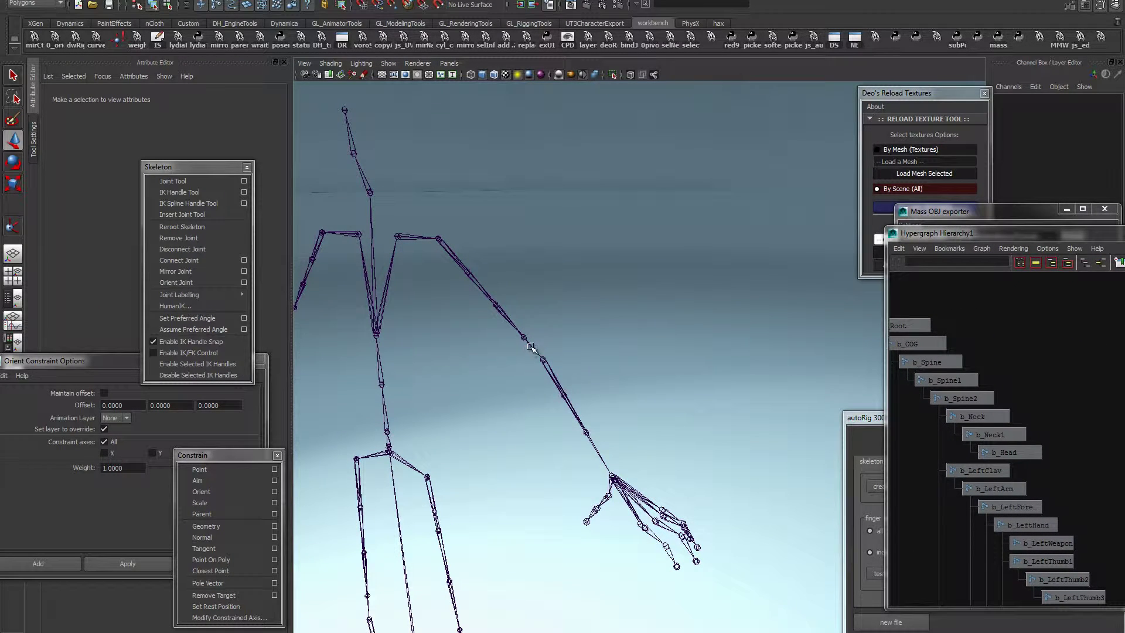
Unparent the b_LeftClav joint chain and delete the rest of the skeleton, keeping only the left arm
{"action": "left_click", "coordinate": [530, 347]}
{"action": "key", "text": "f"}
{"action": "scroll", "coordinate": [1052, 406], "scroll_direction": "down", "scroll_amount": 5}
{"action": "middle_click_drag", "start_coordinate": [1055, 409], "coordinate": [989, 421], "text": "alt"}
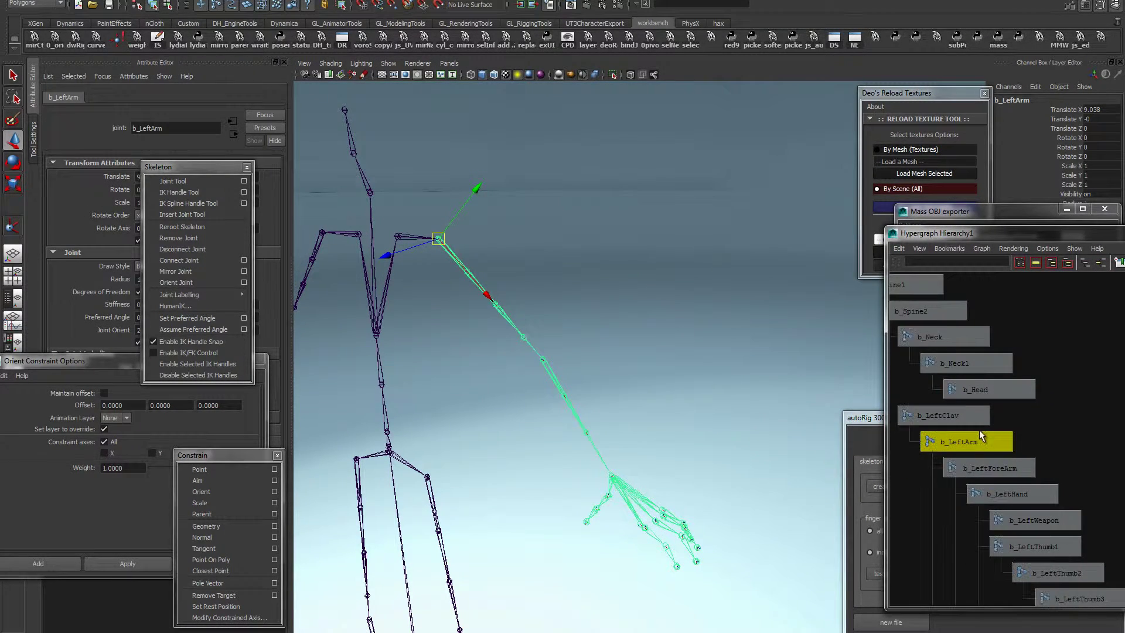
{"action": "left_click", "coordinate": [947, 415]}
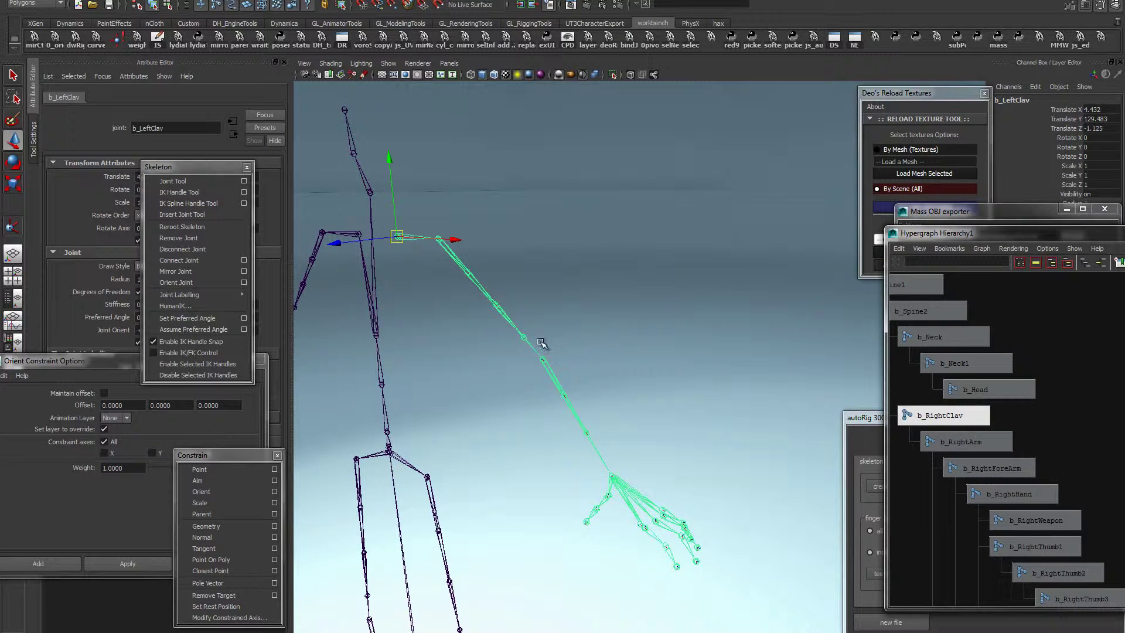
{"action": "left_click_drag", "start_coordinate": [382, 477], "coordinate": [416, 519]}
{"action": "key", "text": "Delete"}
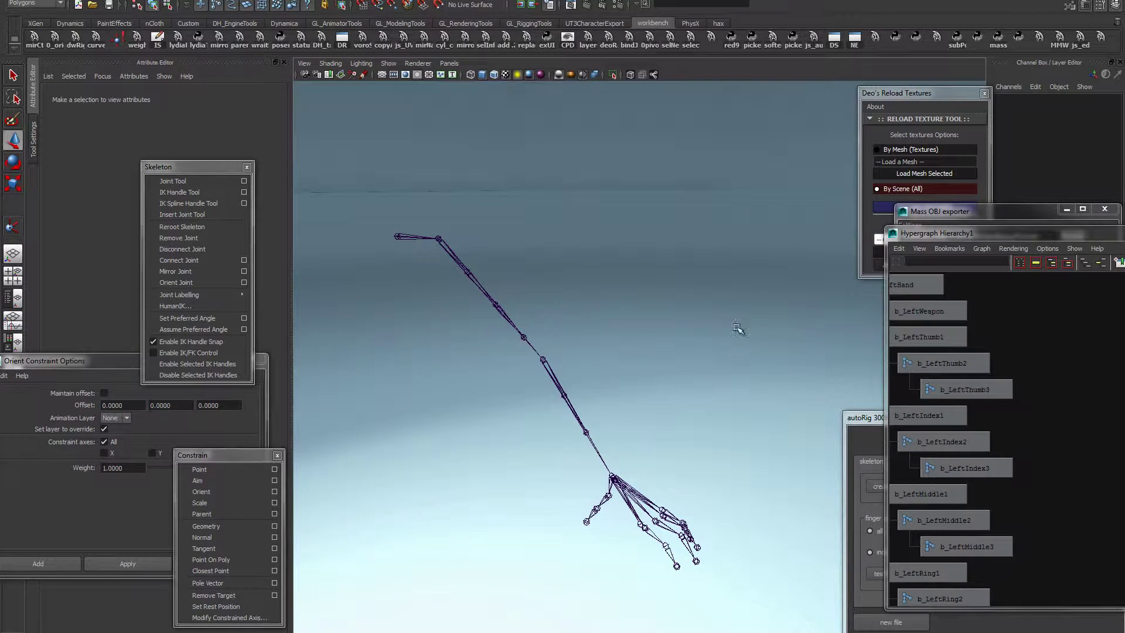
Delete the upper-arm and forearm roll joints from the left arm chain in the hierarchy
{"action": "left_click", "coordinate": [536, 368]}
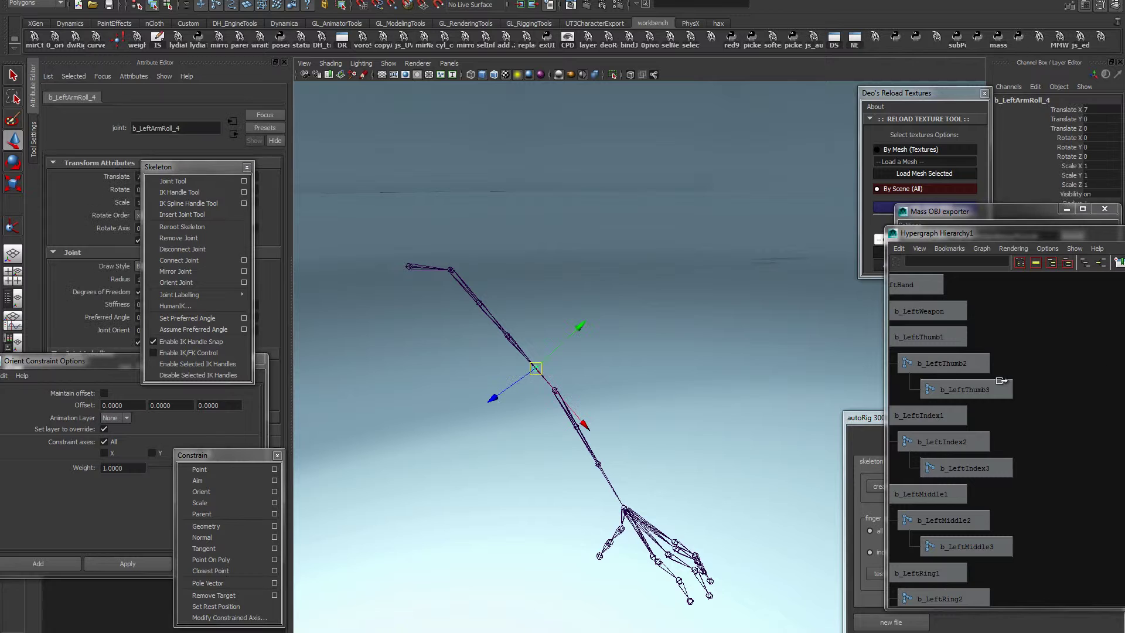
{"action": "key", "text": "f"}
{"action": "right_click_drag", "start_coordinate": [1002, 381], "coordinate": [873, 408], "text": "alt"}
{"action": "middle_click_drag", "start_coordinate": [983, 370], "coordinate": [982, 420], "text": "alt"}
{"action": "left_click", "coordinate": [990, 421]}
{"action": "left_click_drag", "start_coordinate": [933, 369], "coordinate": [1060, 512]}
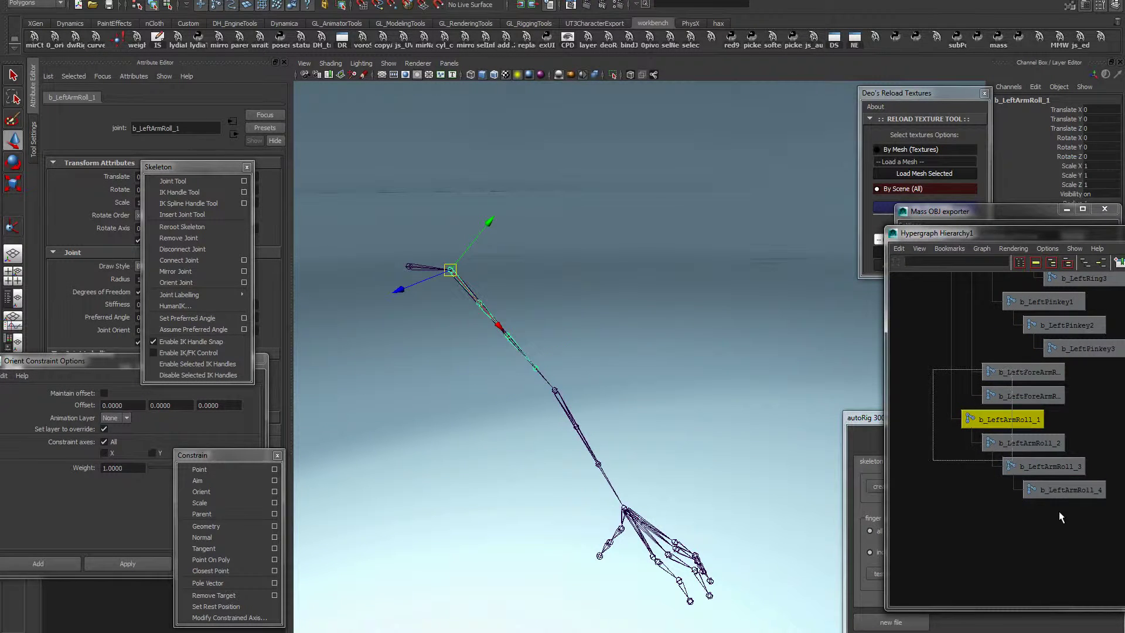
{"action": "key", "text": "Delete"}
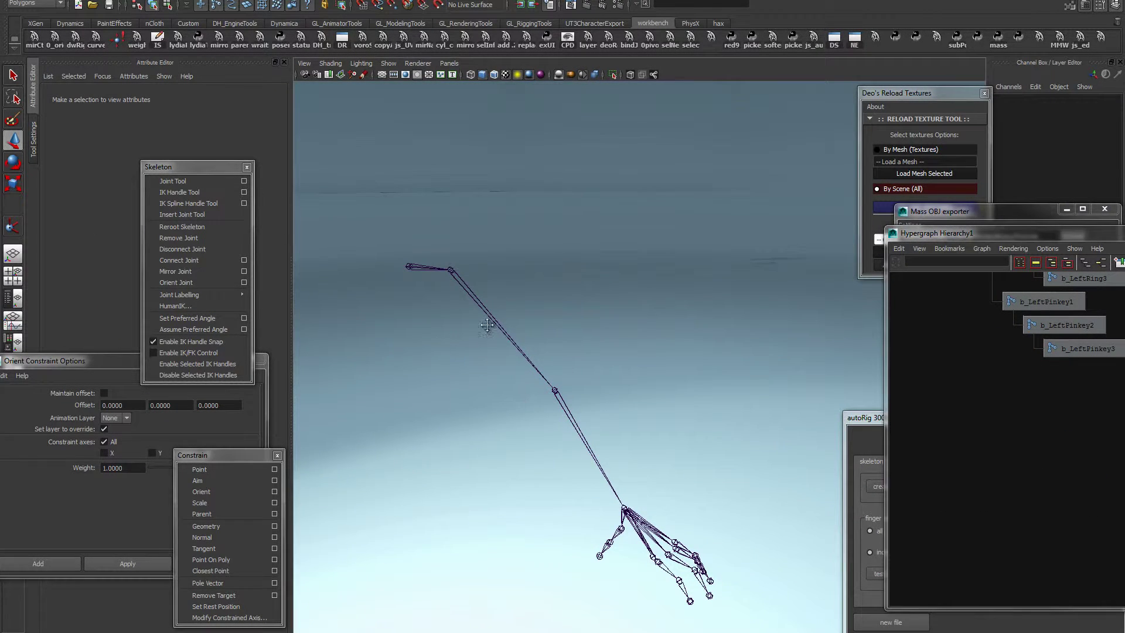
Create an IK handle with the Rotate-Plane Solver from the b_LeftArm joint to the left wrist joint
{"action": "middle_click_drag", "start_coordinate": [487, 326], "coordinate": [508, 346], "text": "alt"}
{"action": "right_click_drag", "start_coordinate": [507, 346], "coordinate": [633, 564], "text": "alt"}
{"action": "right_click_drag", "start_coordinate": [590, 466], "coordinate": [531, 448], "text": "alt"}
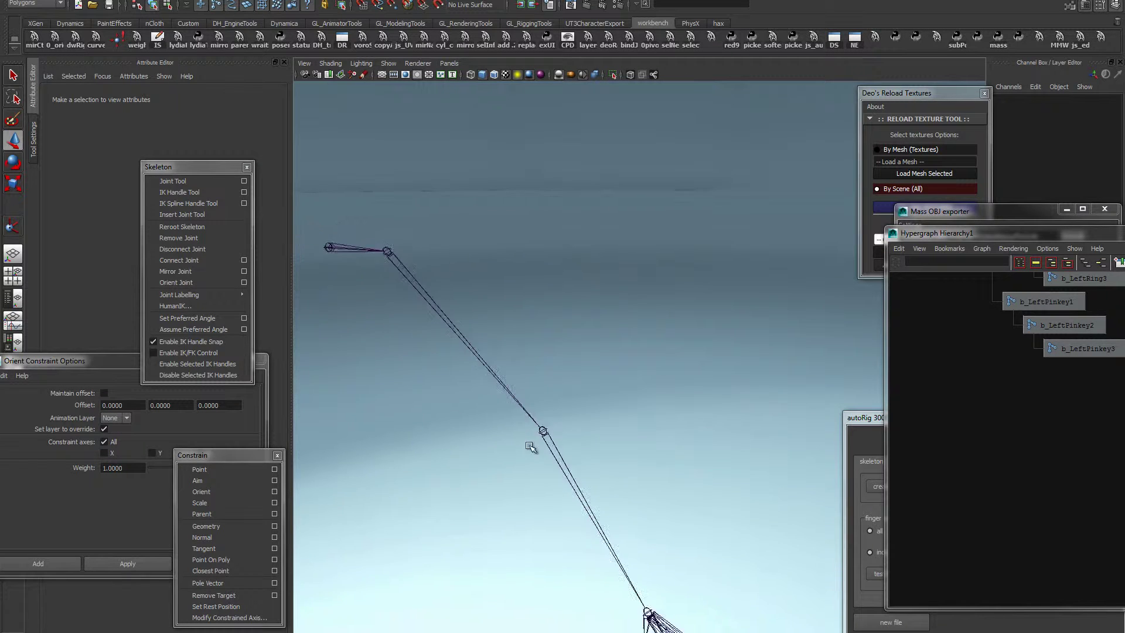
{"action": "left_click_drag", "start_coordinate": [531, 447], "coordinate": [542, 320], "text": "alt"}
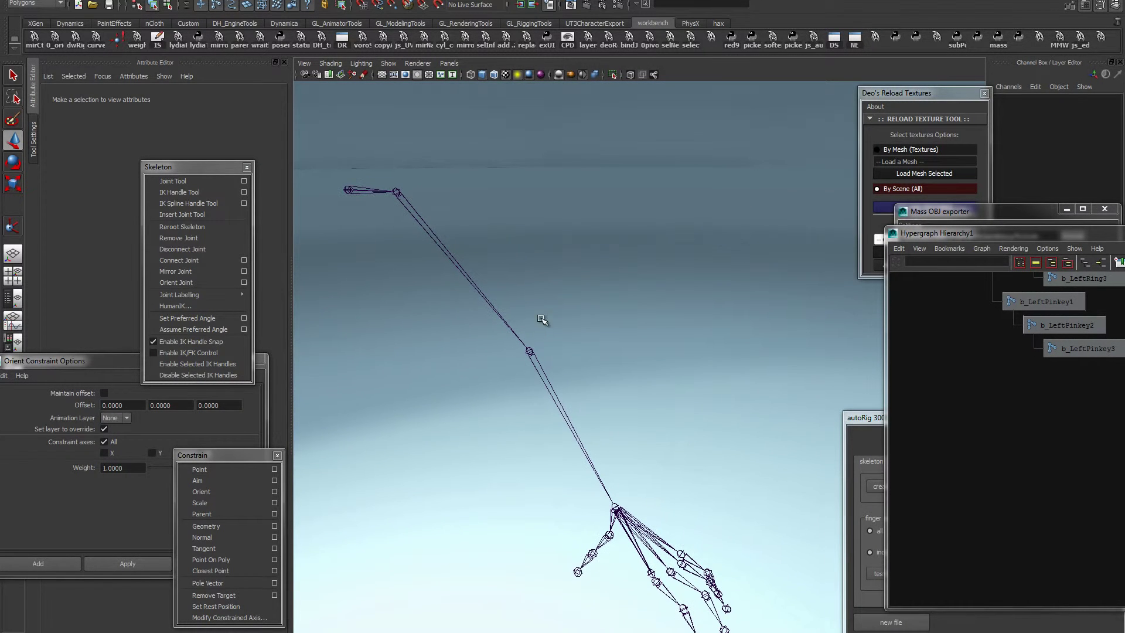
{"action": "left_click", "coordinate": [397, 191]}
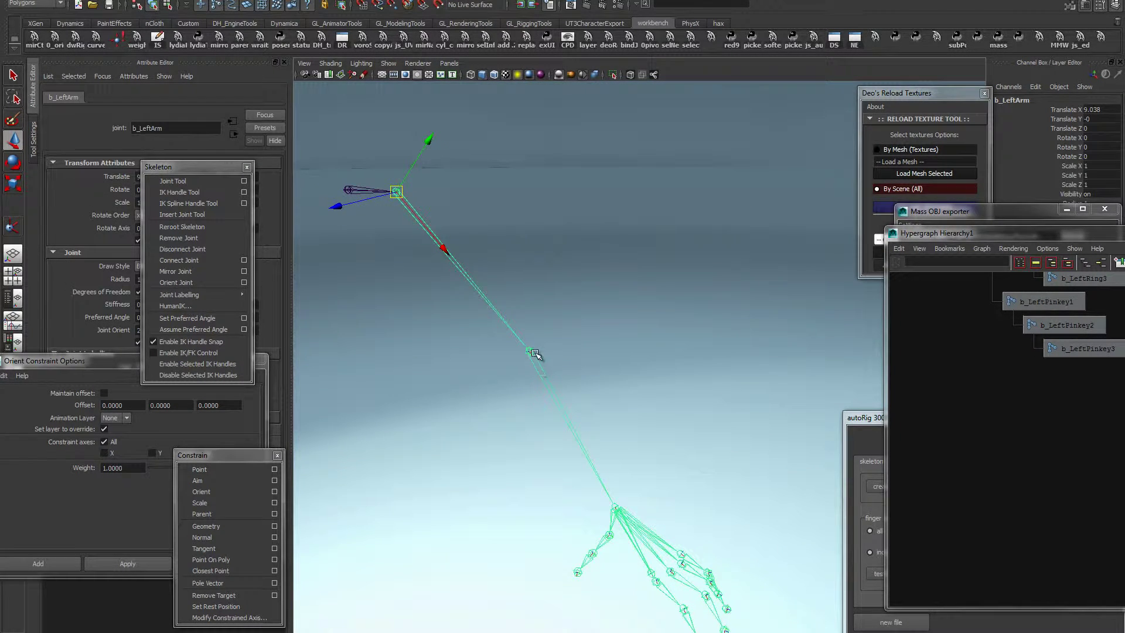
{"action": "left_click", "coordinate": [330, 256]}
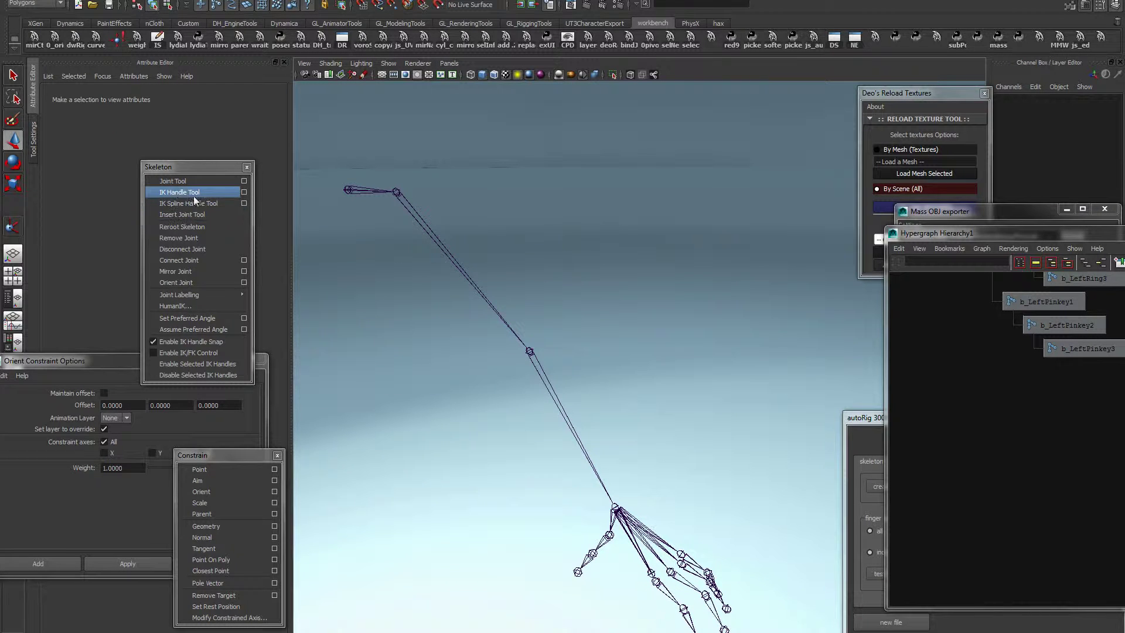
{"action": "left_click", "coordinate": [177, 191]}
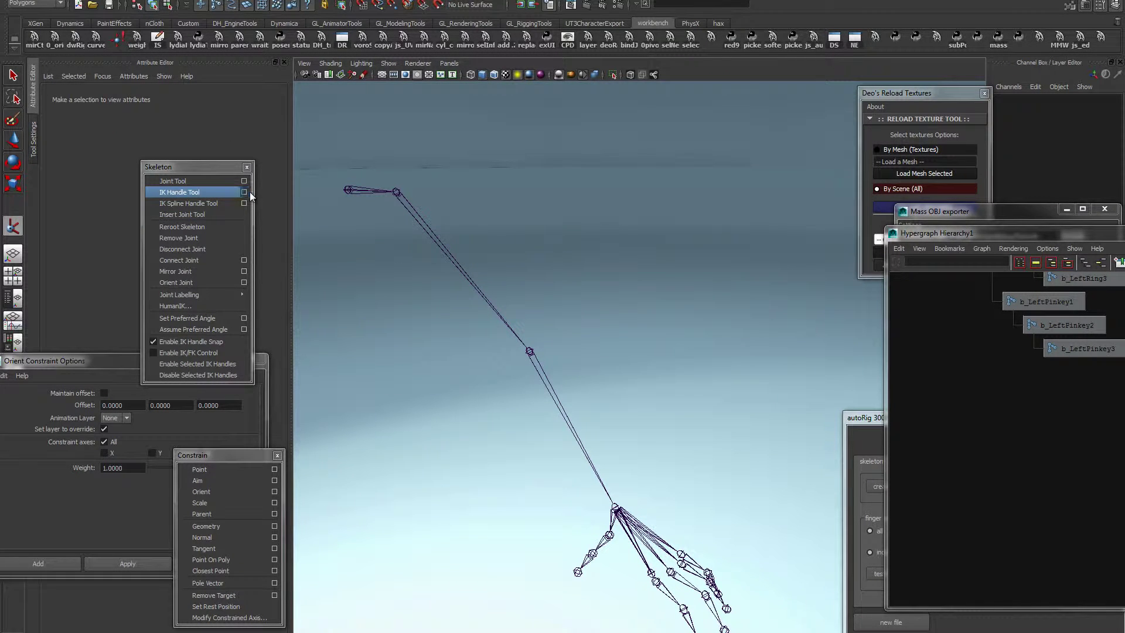
{"action": "left_click", "coordinate": [244, 192]}
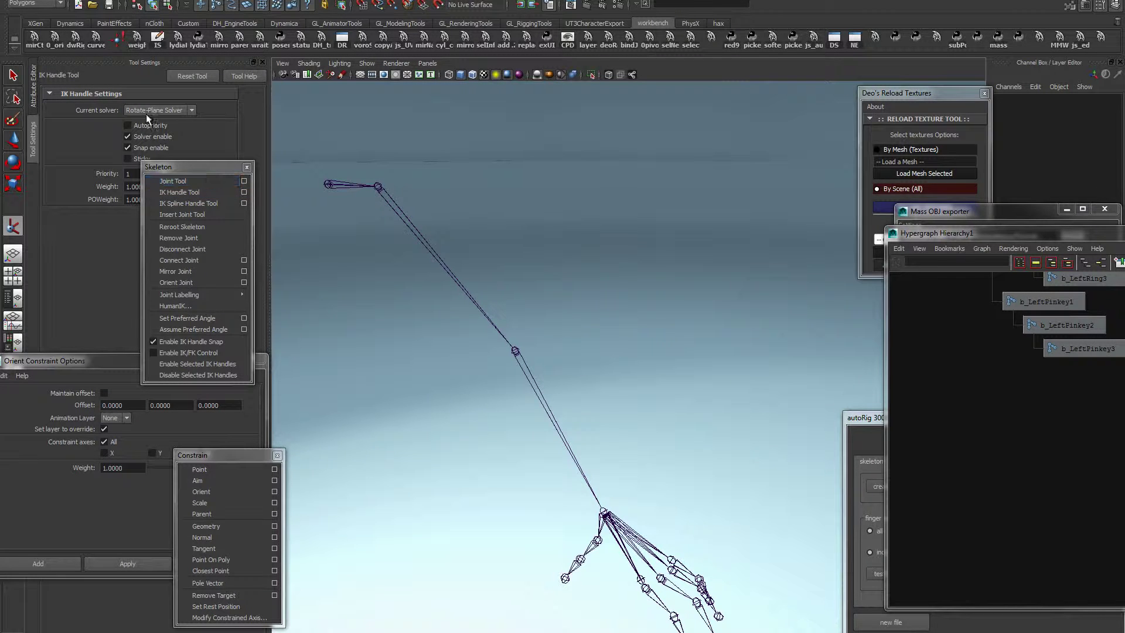
{"action": "left_click", "coordinate": [378, 187]}
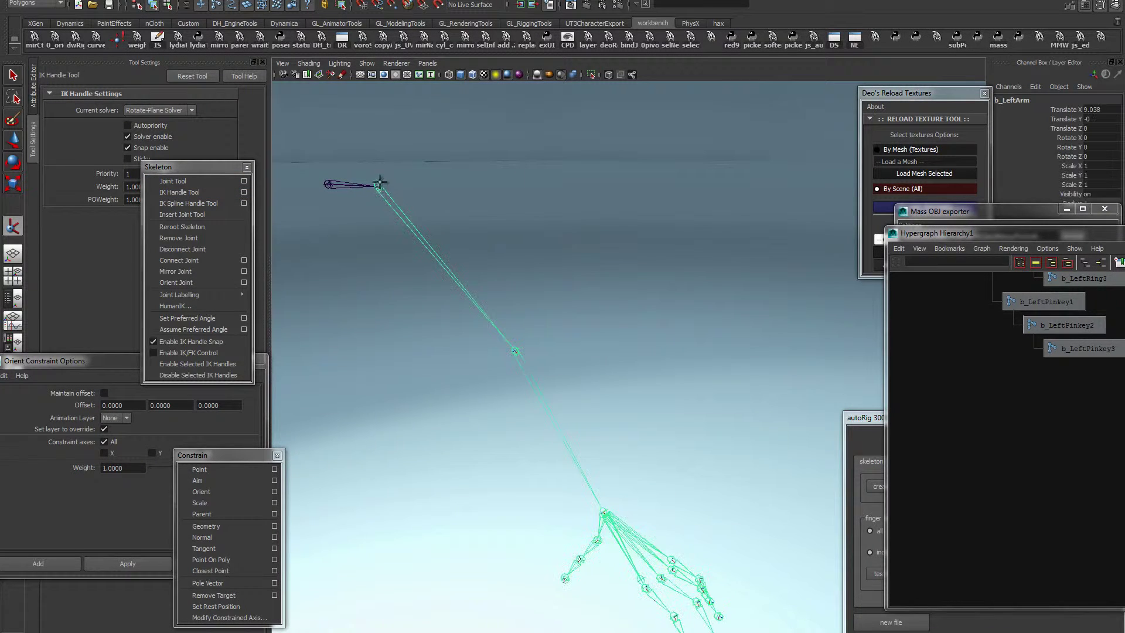
{"action": "left_click", "coordinate": [603, 513]}
{"action": "key", "text": "w"}
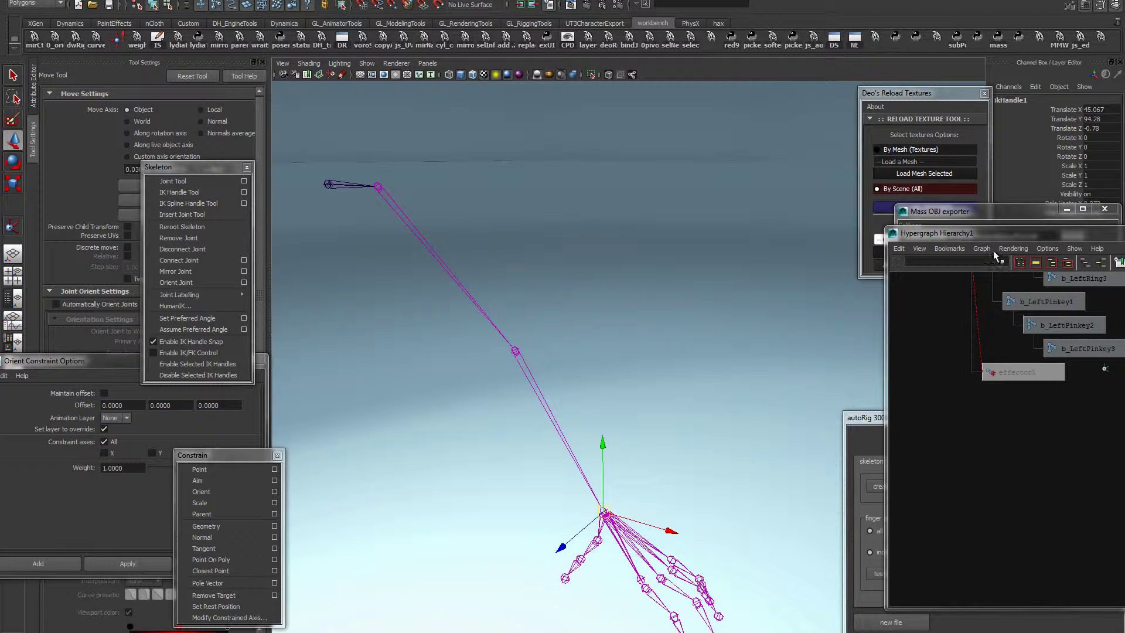
Create a locator named polevector and scale it uniformly to about 0.604
{"action": "left_click_drag", "start_coordinate": [985, 234], "coordinate": [869, 262]}
{"action": "key", "text": "a"}
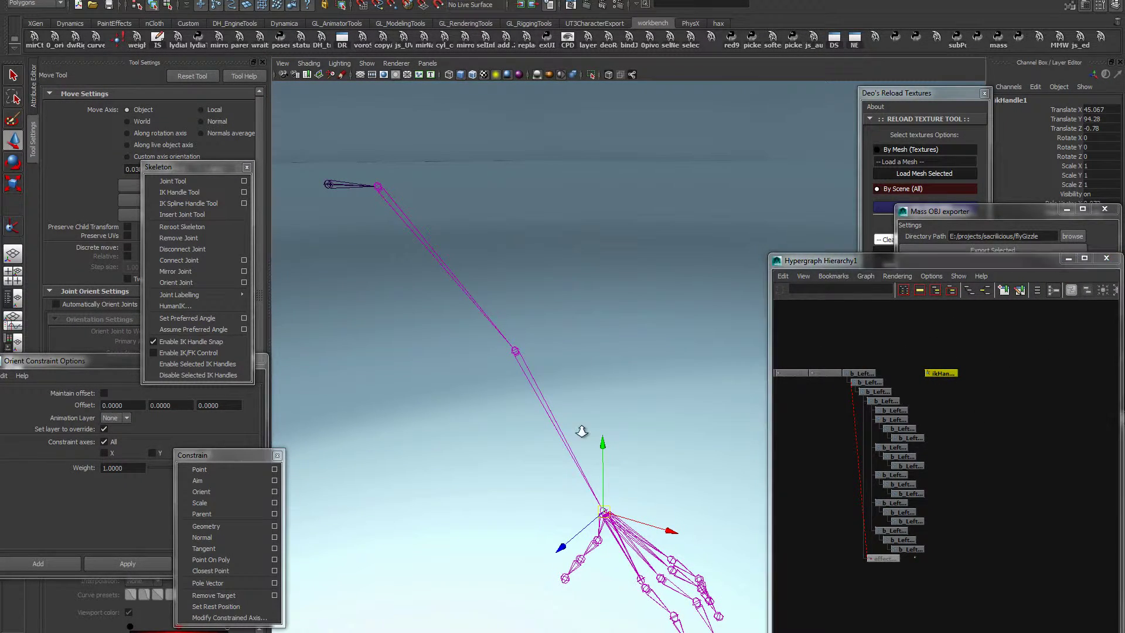
{"action": "left_click", "coordinate": [376, 551]}
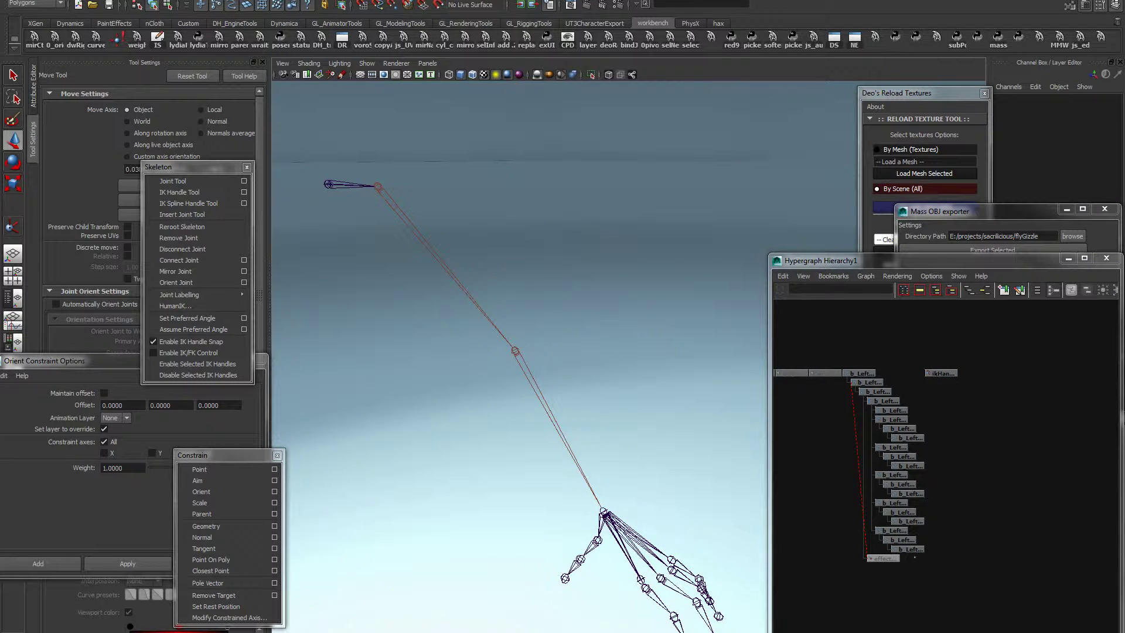
{"action": "key", "text": "ctrl+z"}
{"action": "left_click_drag", "start_coordinate": [615, 414], "coordinate": [283, 611], "text": "alt"}
{"action": "key", "text": "r"}
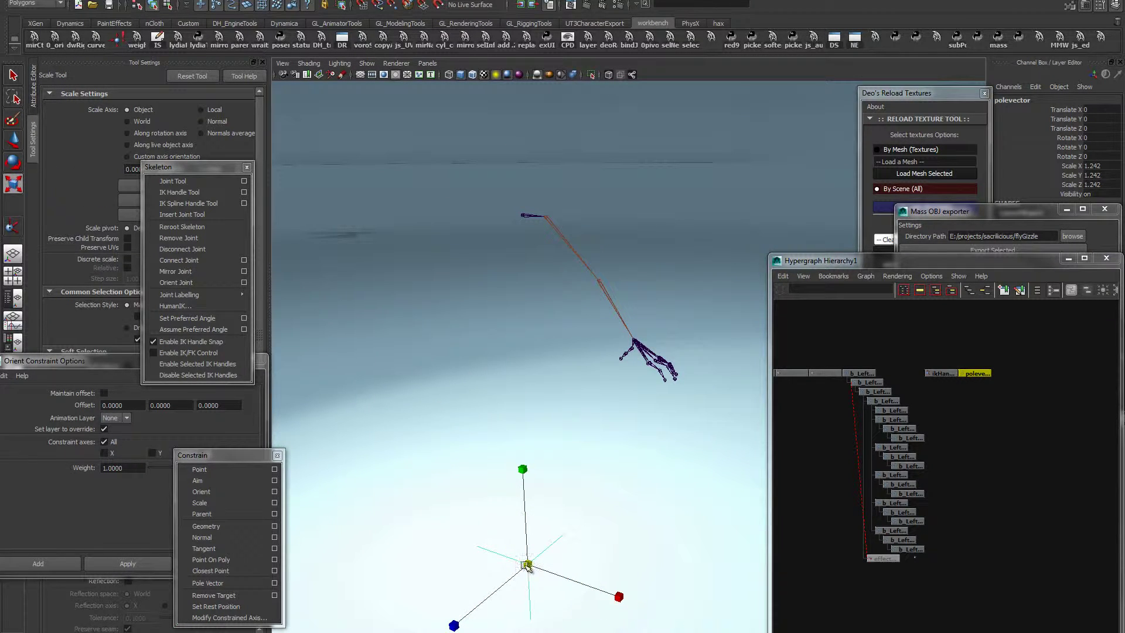
{"action": "left_click_drag", "start_coordinate": [528, 569], "coordinate": [470, 579]}
{"action": "key", "text": "w"}
Freeze the polevector locator's transformations and snap it onto the left elbow joint
{"action": "right_click_drag", "start_coordinate": [582, 545], "coordinate": [627, 559]}
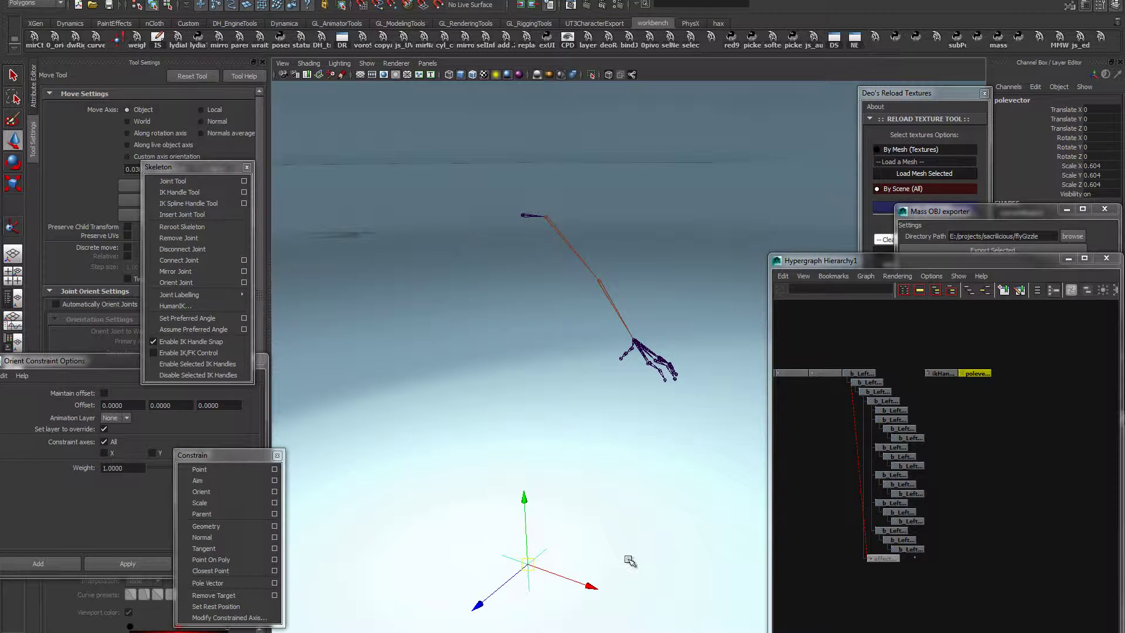
{"action": "left_click_drag", "start_coordinate": [536, 566], "coordinate": [592, 281]}
{"action": "key", "text": "v"}
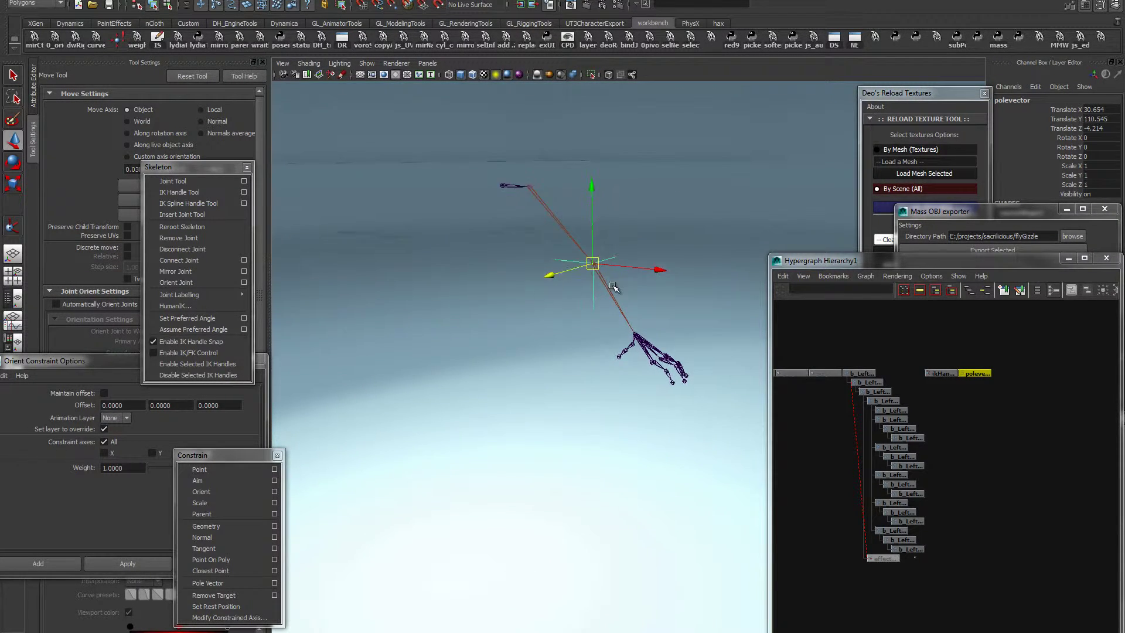
Try moving the polevector locator behind the elbow to about -23.42 in Z and undo the move
{"action": "middle_click_drag", "start_coordinate": [615, 289], "coordinate": [586, 370], "text": "alt"}
{"action": "scroll", "coordinate": [558, 392], "scroll_direction": "up", "scroll_amount": 5}
{"action": "left_click_drag", "start_coordinate": [421, 327], "coordinate": [529, 293]}
{"action": "middle_click_drag", "start_coordinate": [530, 292], "coordinate": [546, 294], "text": "alt"}
{"action": "left_click_drag", "start_coordinate": [550, 307], "coordinate": [538, 309], "text": "alt"}
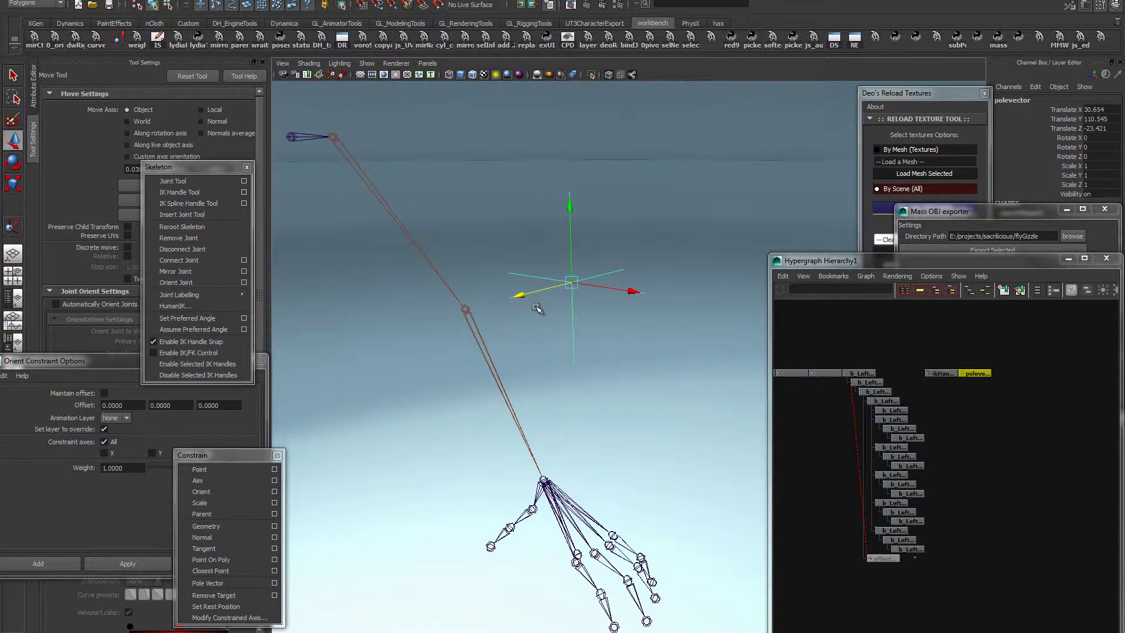
{"action": "middle_click_drag", "start_coordinate": [535, 310], "coordinate": [557, 307], "text": "alt"}
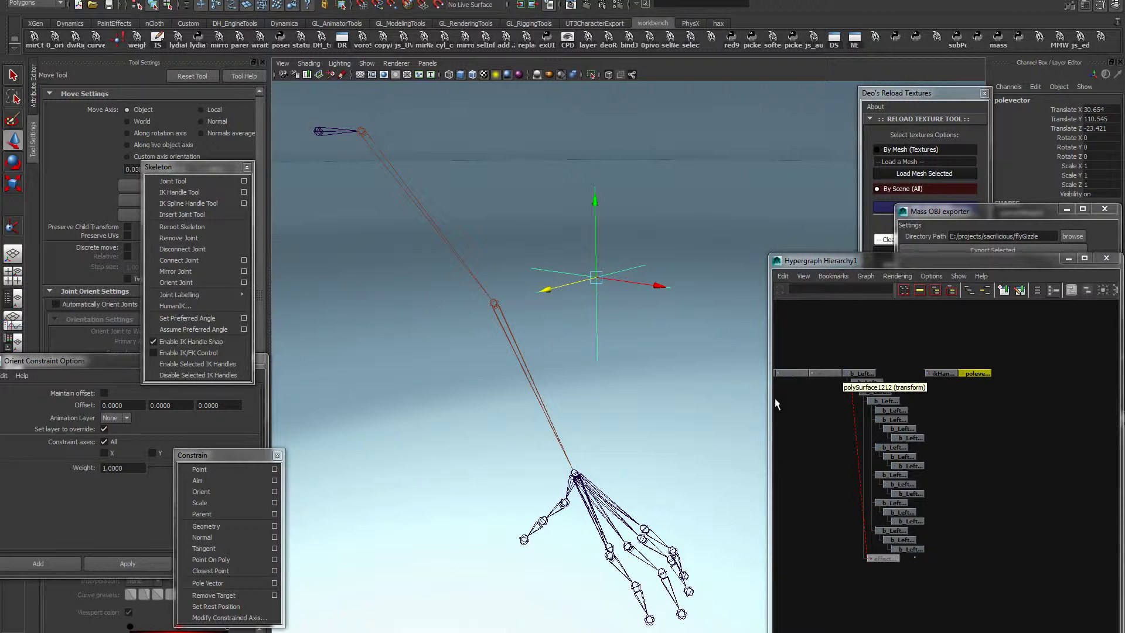
{"action": "key", "text": "ctrl+z"}
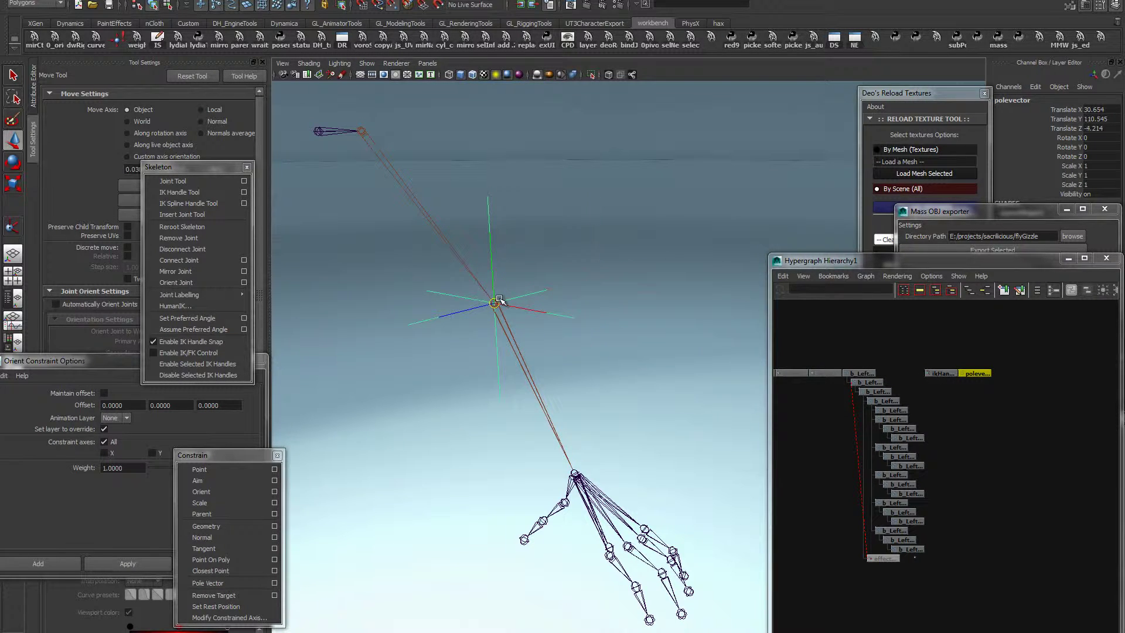
Move the polevector locator straight back from the elbow along Z to about -27.15
{"action": "left_click_drag", "start_coordinate": [447, 317], "coordinate": [623, 327]}
{"action": "right_click_drag", "start_coordinate": [598, 345], "coordinate": [584, 344], "text": "alt"}
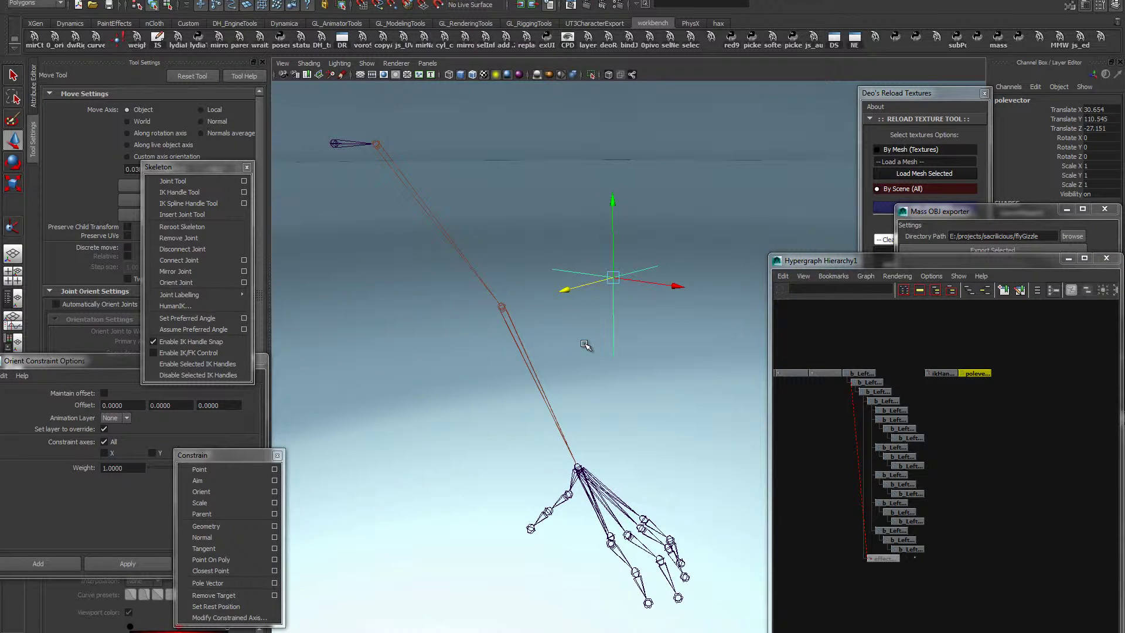
{"action": "middle_click_drag", "start_coordinate": [584, 361], "coordinate": [579, 342], "text": "alt"}
{"action": "left_click_drag", "start_coordinate": [639, 352], "coordinate": [630, 278], "text": "alt"}
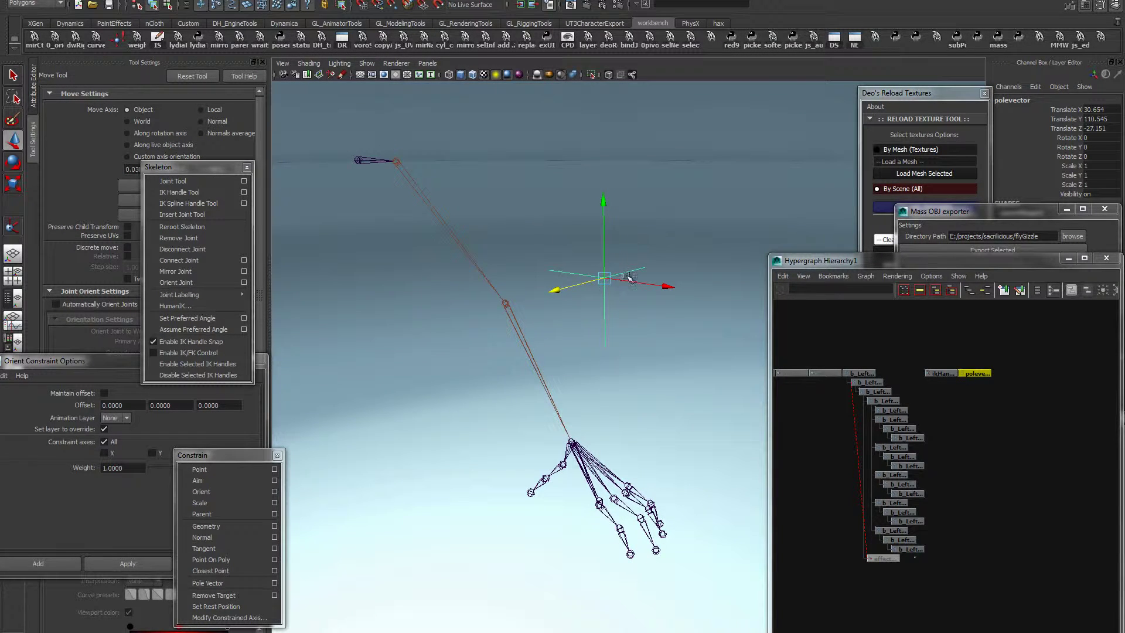
{"action": "left_click_drag", "start_coordinate": [487, 314], "coordinate": [512, 318], "text": "alt"}
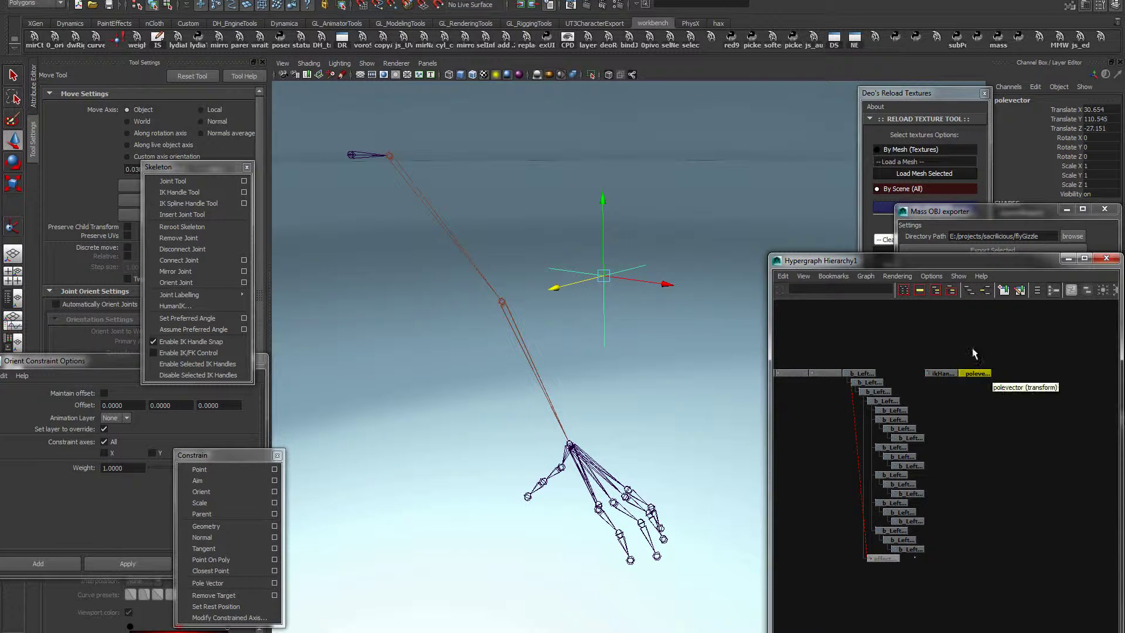
Try a pole vector constraint from the polevector locator to the arm's IK handle and undo it
{"action": "left_click_drag", "start_coordinate": [938, 384], "coordinate": [937, 398], "text": "shift"}
{"action": "left_click_drag", "start_coordinate": [983, 333], "coordinate": [998, 387]}
{"action": "left_click_drag", "start_coordinate": [946, 342], "coordinate": [936, 392], "text": "shift"}
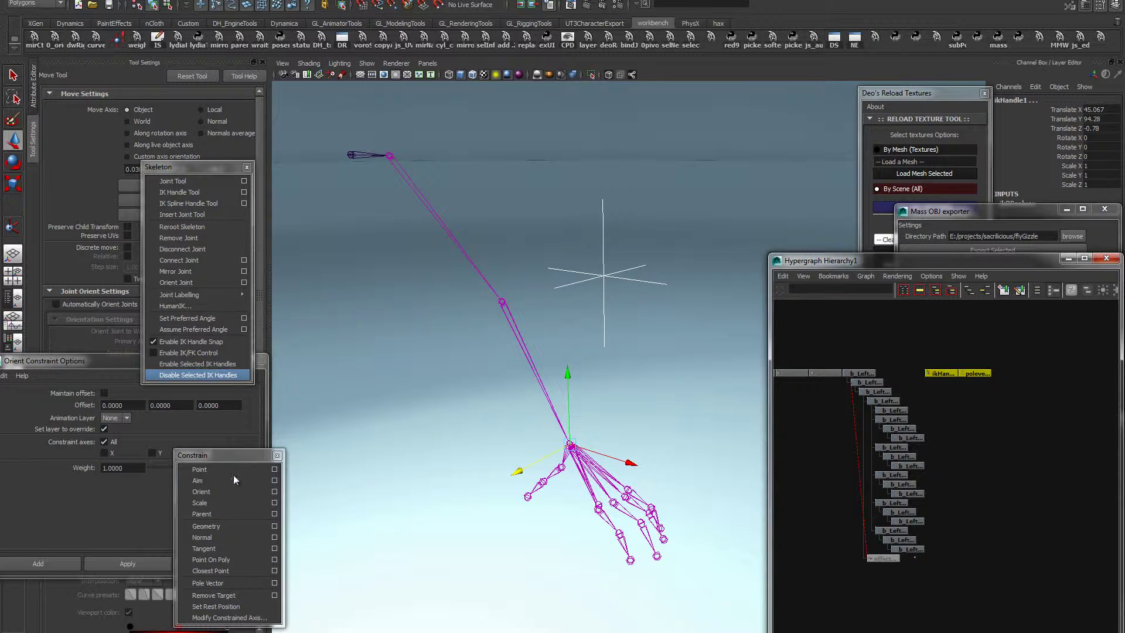
{"action": "left_click", "coordinate": [229, 585]}
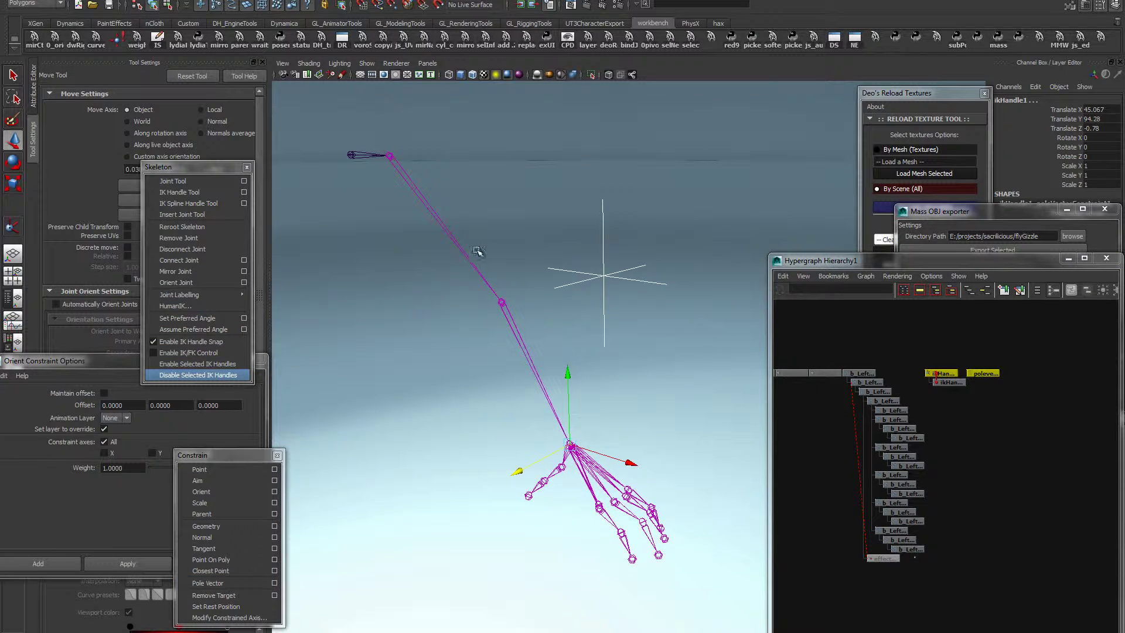
{"action": "key", "text": "ctrl+z"}
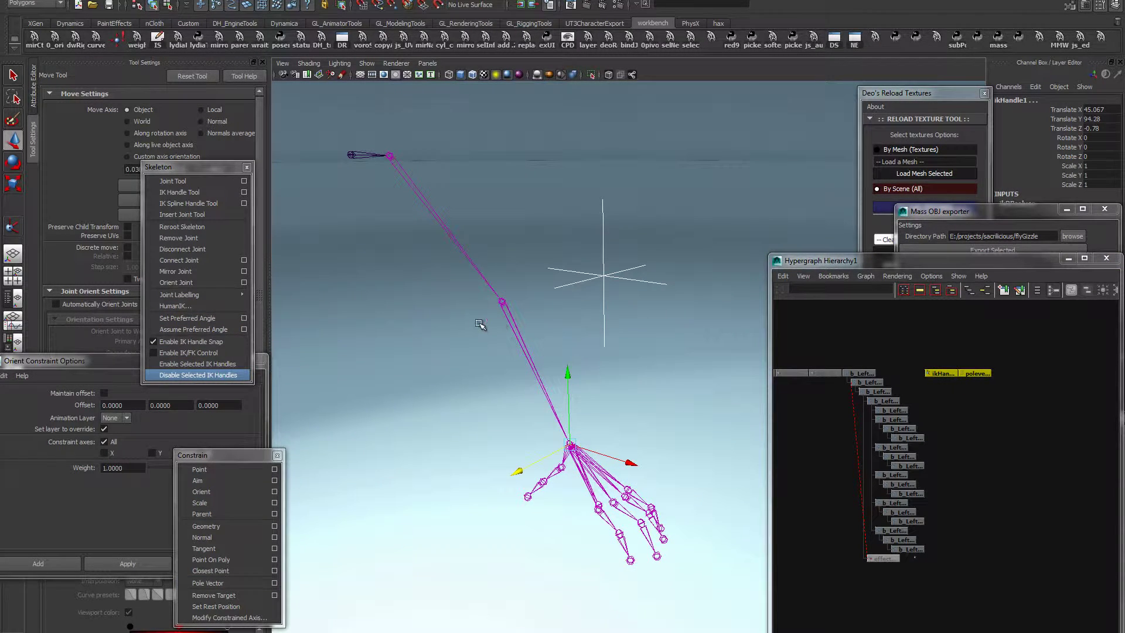
Select the b_LeftArm and b_LeftForeArm joints in turn to examine their rotation values
{"action": "right_click_drag", "start_coordinate": [482, 324], "coordinate": [506, 336], "text": "alt"}
{"action": "left_click", "coordinate": [444, 226]}
{"action": "left_click", "coordinate": [366, 140]}
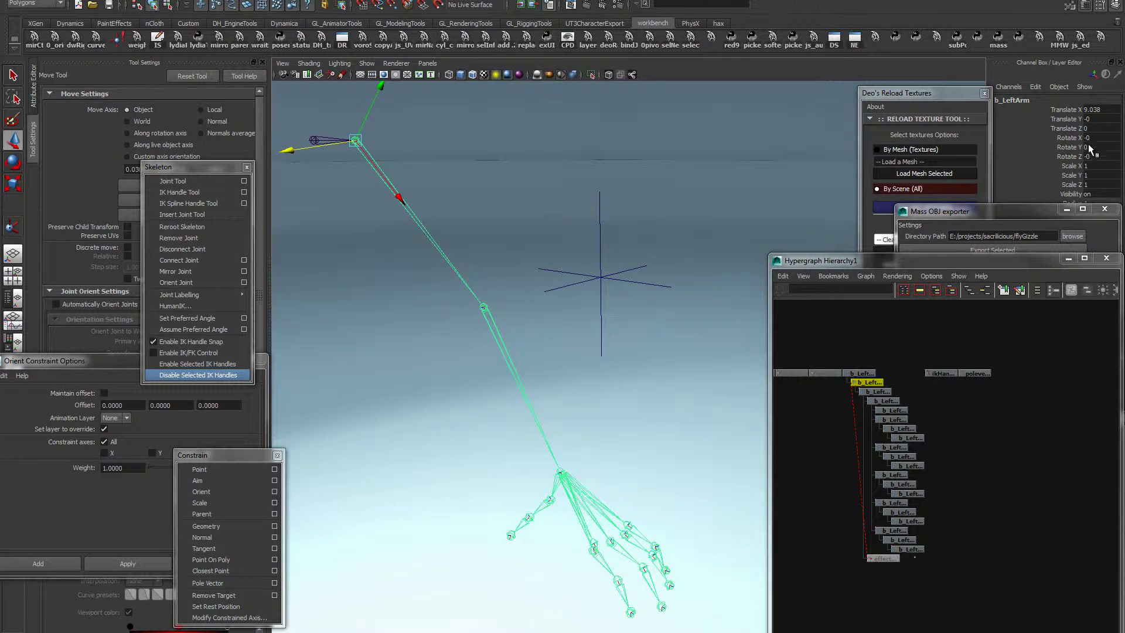
{"action": "left_click", "coordinate": [512, 359]}
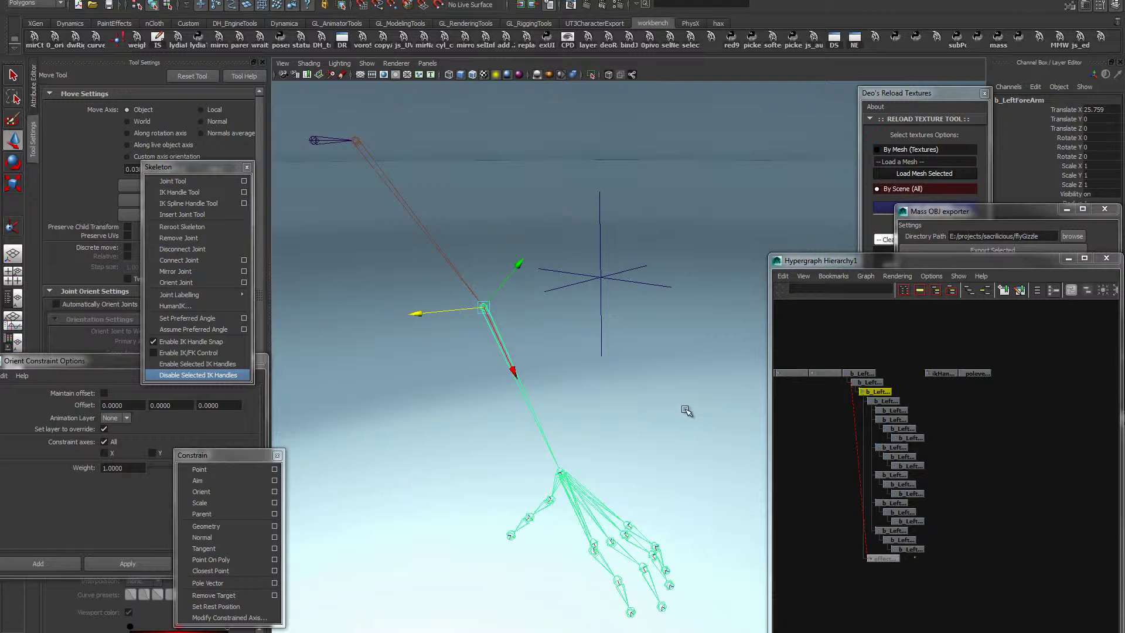
Display the full joint attributes and examine the rotate and joint orient values of b_LeftHand, b_LeftArm and b_LeftForeArm
{"action": "left_click", "coordinate": [592, 499]}
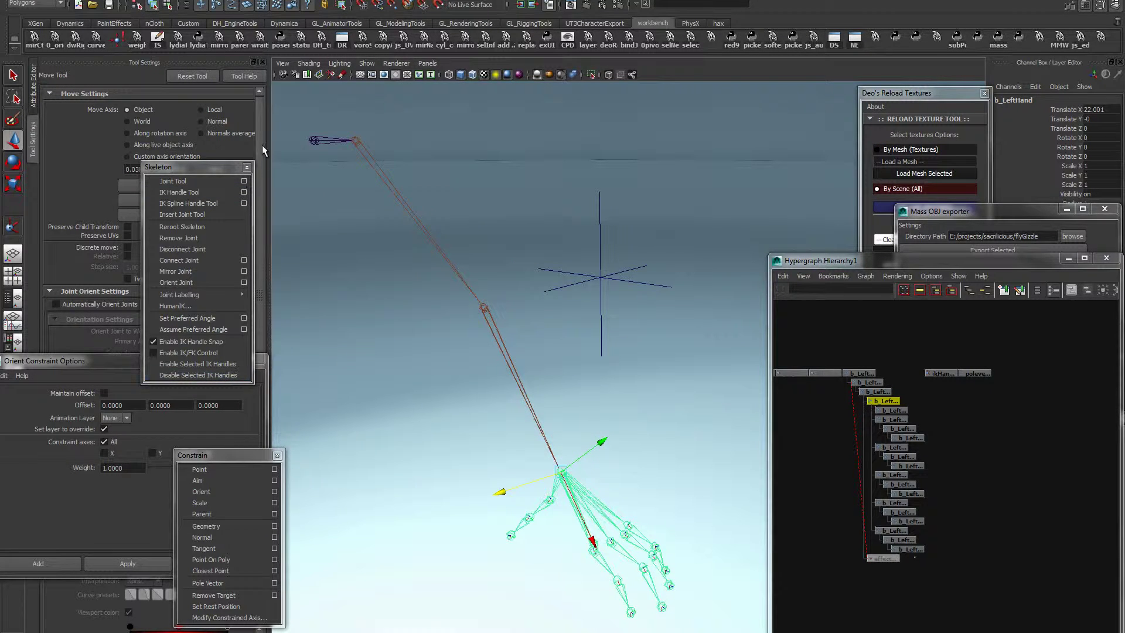
{"action": "left_click_drag", "start_coordinate": [208, 169], "coordinate": [306, 345]}
{"action": "left_click", "coordinate": [33, 85]}
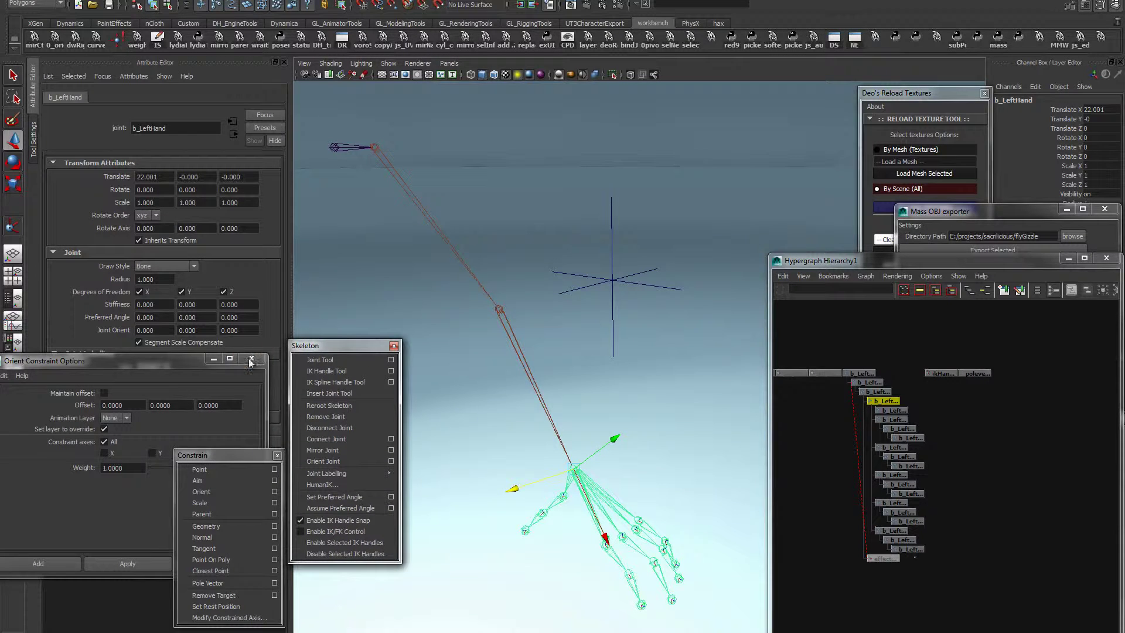
{"action": "left_click_drag", "start_coordinate": [170, 360], "coordinate": [176, 382]}
{"action": "left_click", "coordinate": [428, 213]}
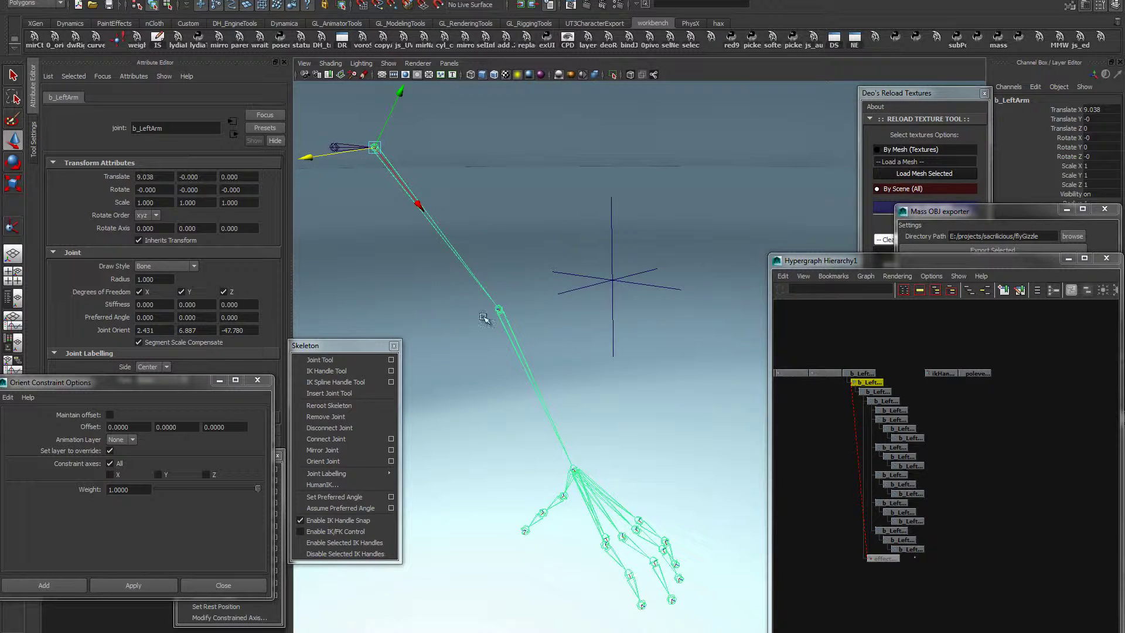
{"action": "left_click", "coordinate": [515, 356]}
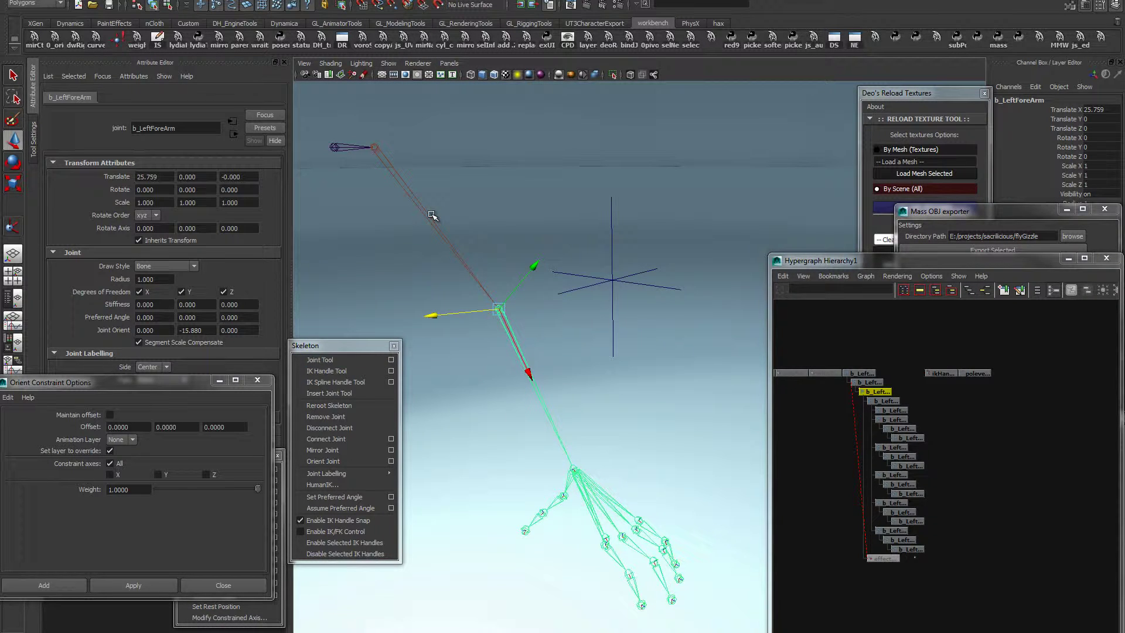
{"action": "left_click", "coordinate": [585, 487]}
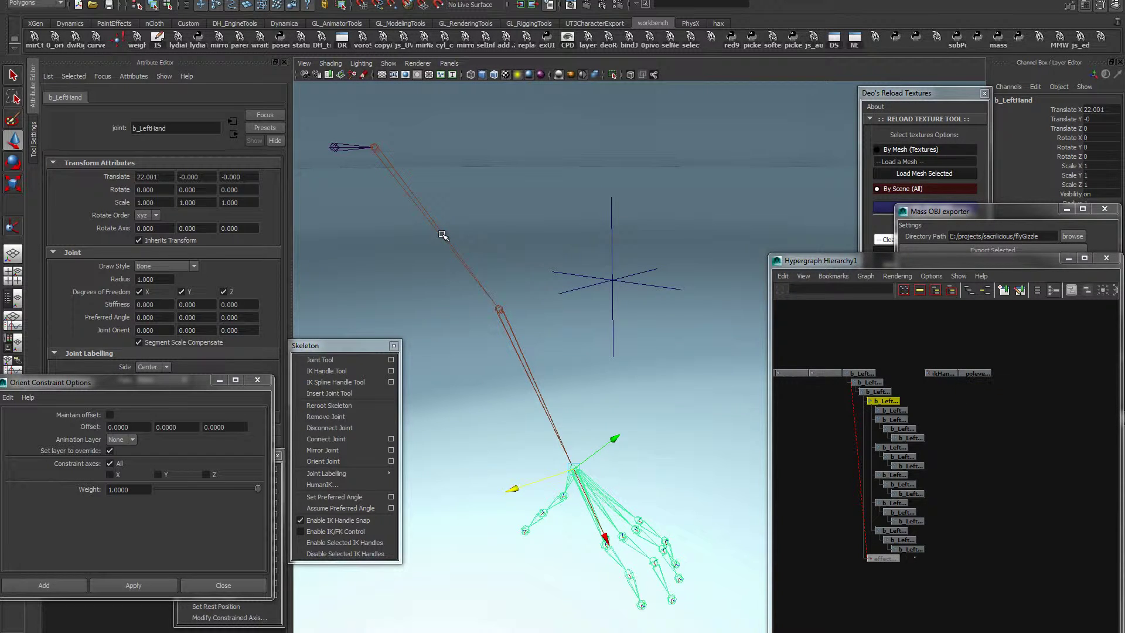
{"action": "left_click", "coordinate": [431, 217]}
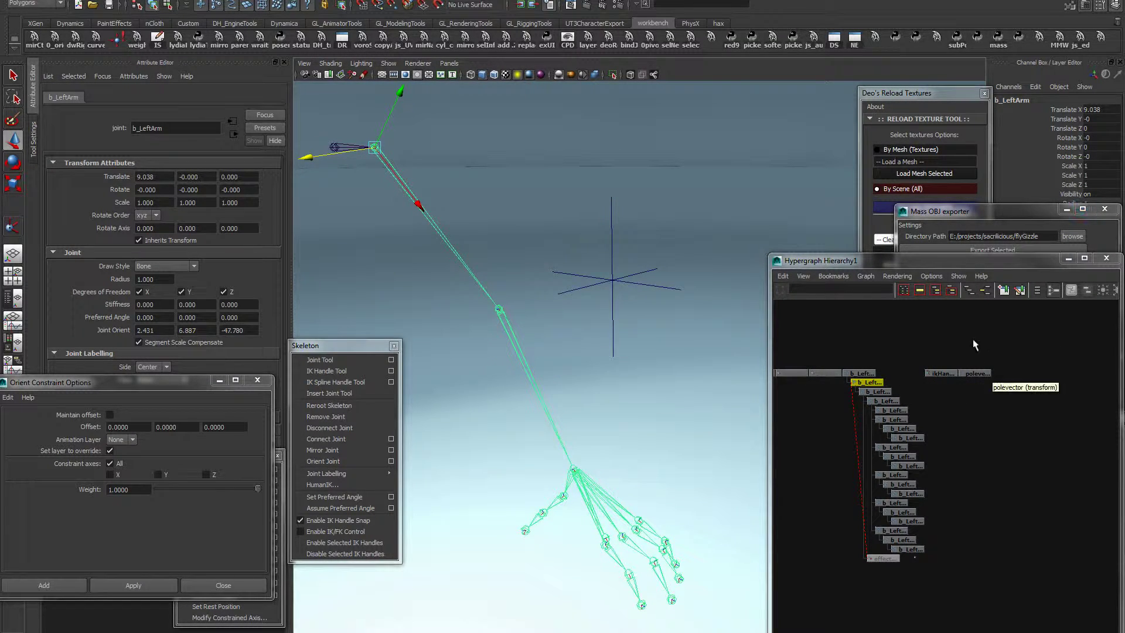
Try a pole vector constraint from the polevector locator to ikHandle1 and check b_LeftArm's rotation
{"action": "left_click_drag", "start_coordinate": [974, 345], "coordinate": [935, 379]}
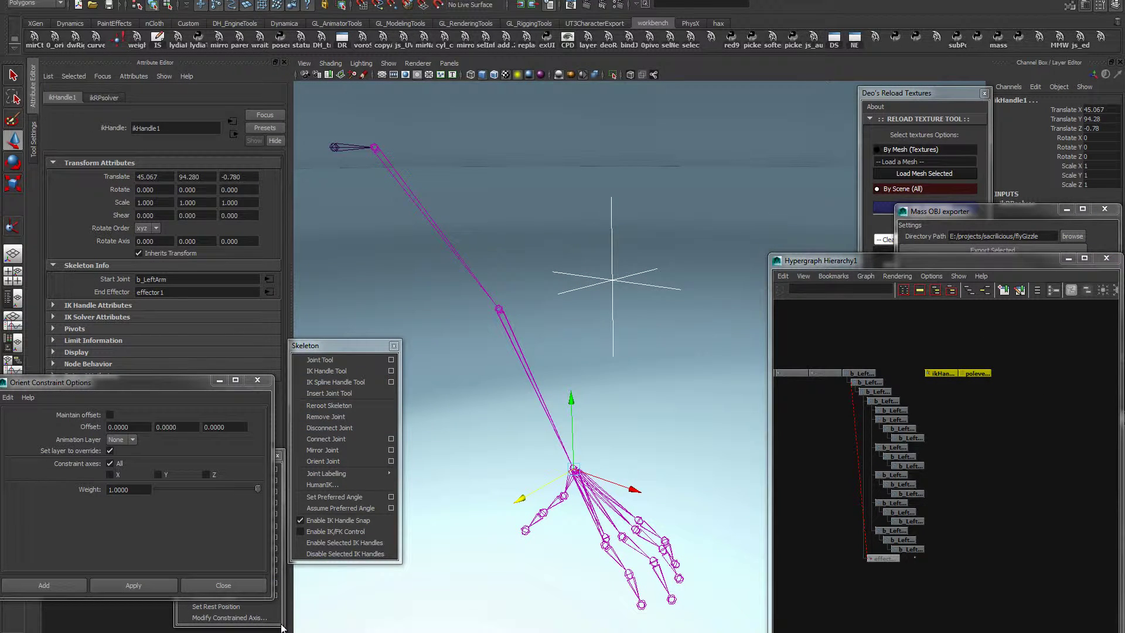
{"action": "left_click_drag", "start_coordinate": [219, 384], "coordinate": [225, 216]}
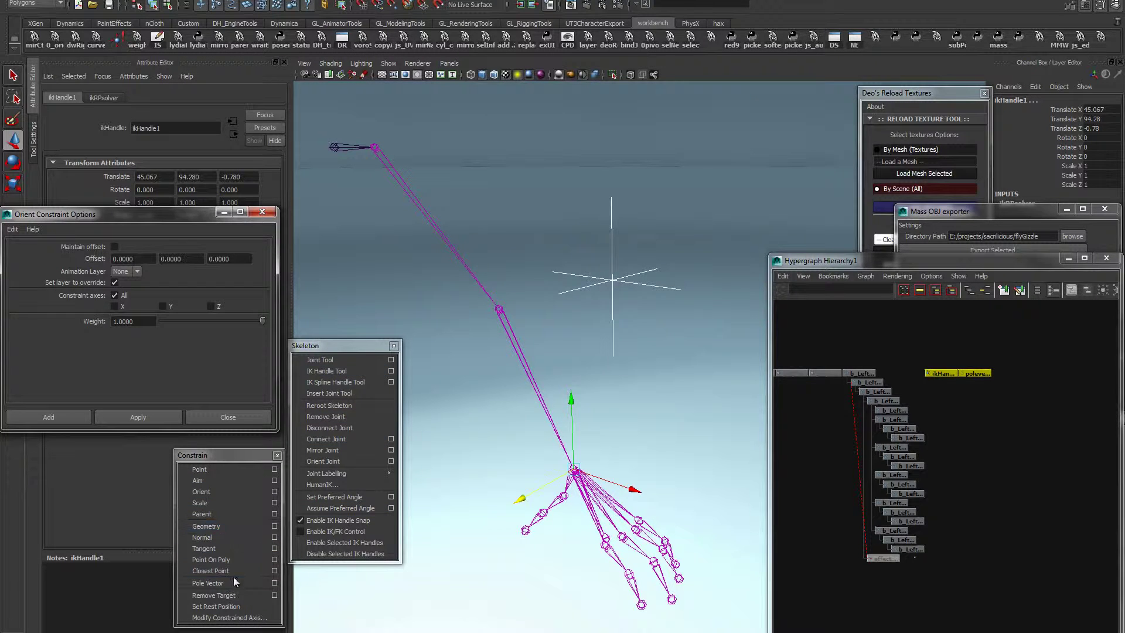
{"action": "left_click", "coordinate": [208, 583]}
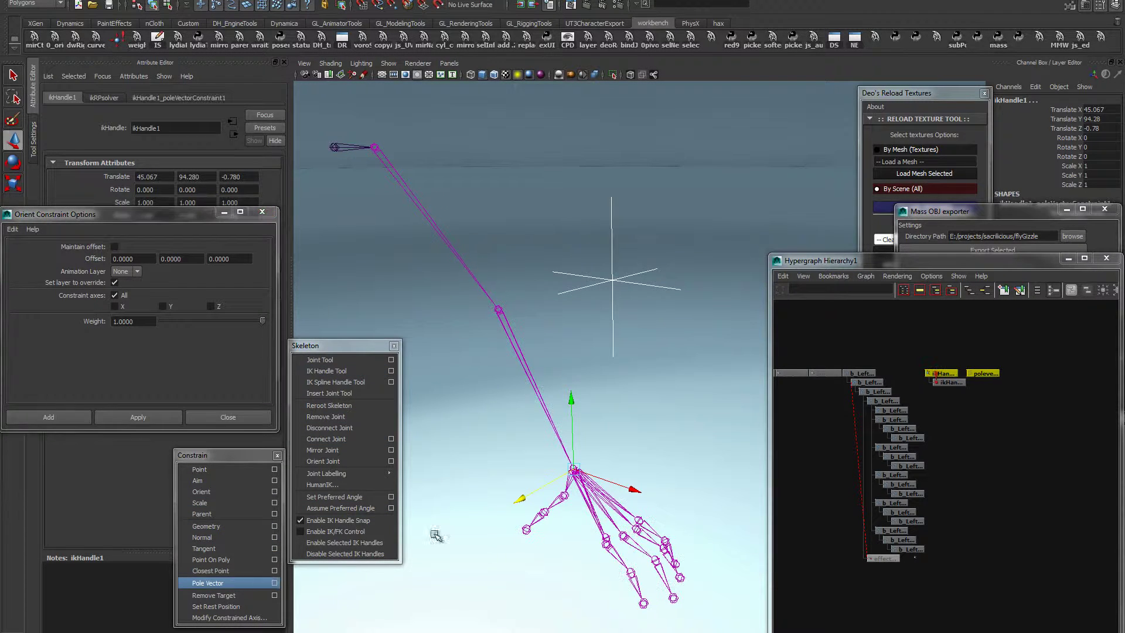
{"action": "left_click", "coordinate": [458, 259]}
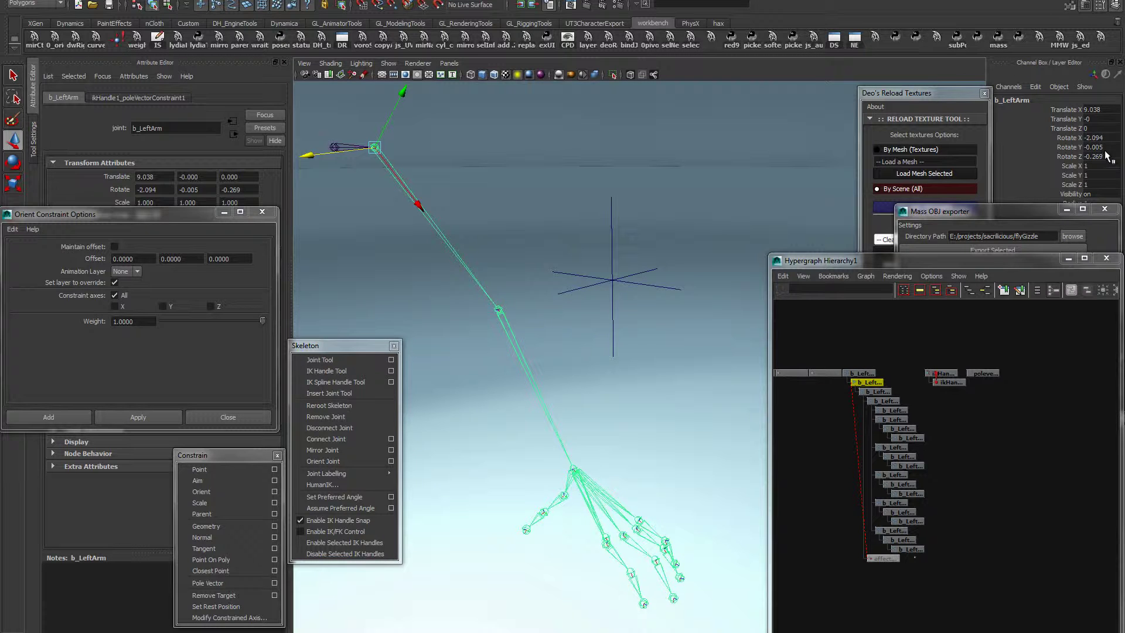
Move the polevector locator to about X 29.36, Y 109.42, Z -26.2 and reselect b_LeftArm to check its rotation
{"action": "middle_click_drag", "start_coordinate": [619, 343], "coordinate": [615, 369], "text": "alt"}
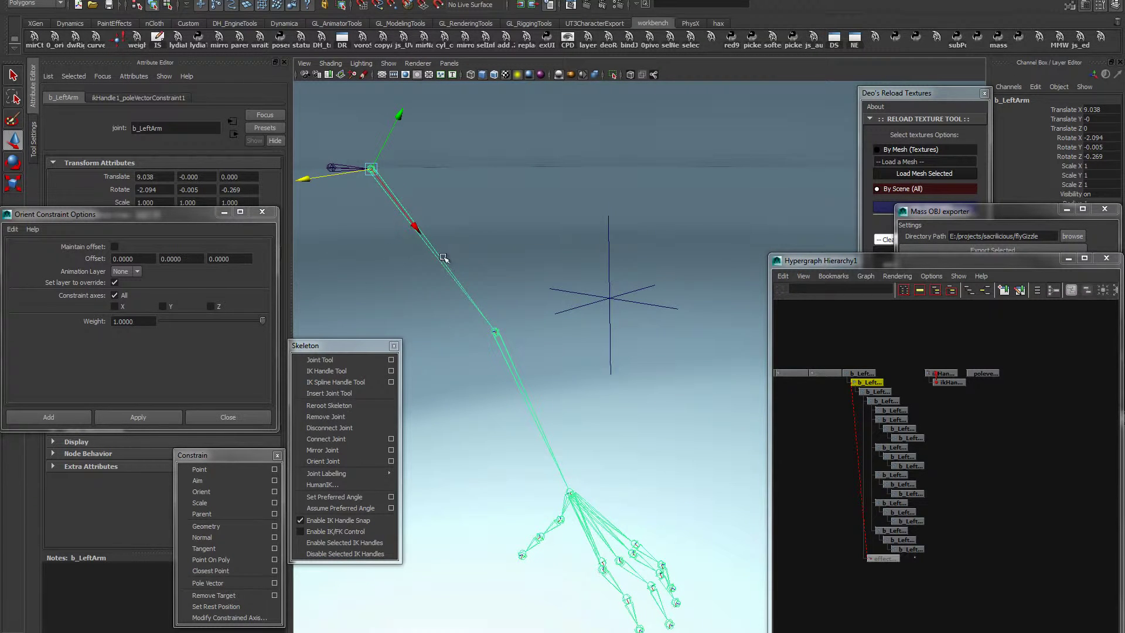
{"action": "right_click_drag", "start_coordinate": [328, 231], "coordinate": [354, 238], "text": "alt"}
{"action": "left_click_drag", "start_coordinate": [167, 217], "coordinate": [288, 455]}
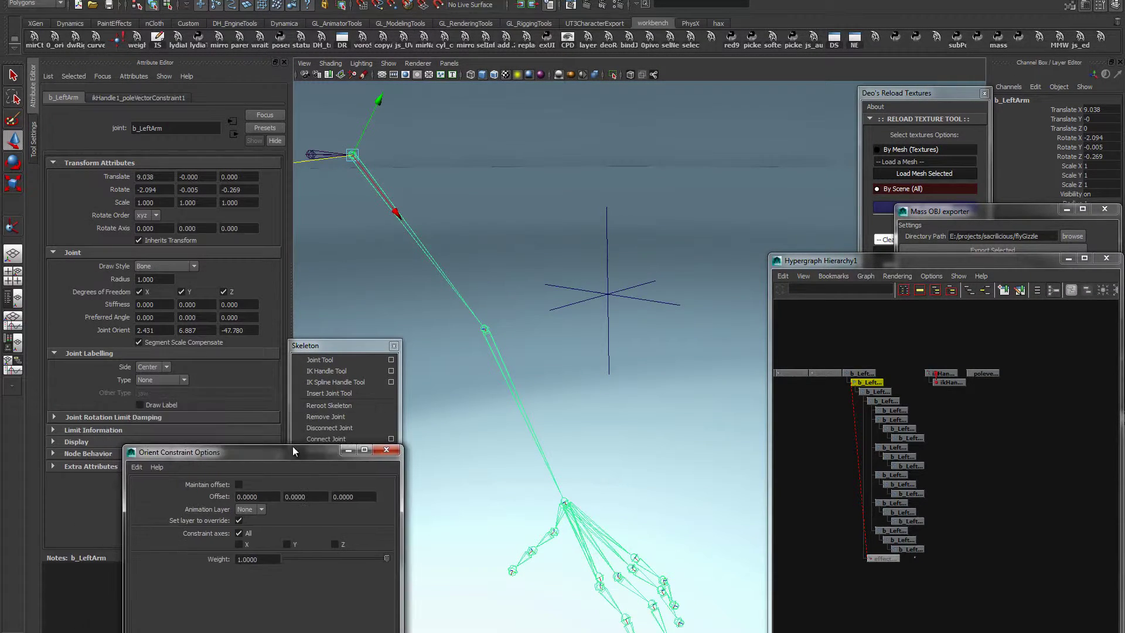
{"action": "left_click_drag", "start_coordinate": [628, 209], "coordinate": [615, 292], "text": "alt"}
{"action": "left_click", "coordinate": [610, 292]}
{"action": "left_click", "coordinate": [499, 291]}
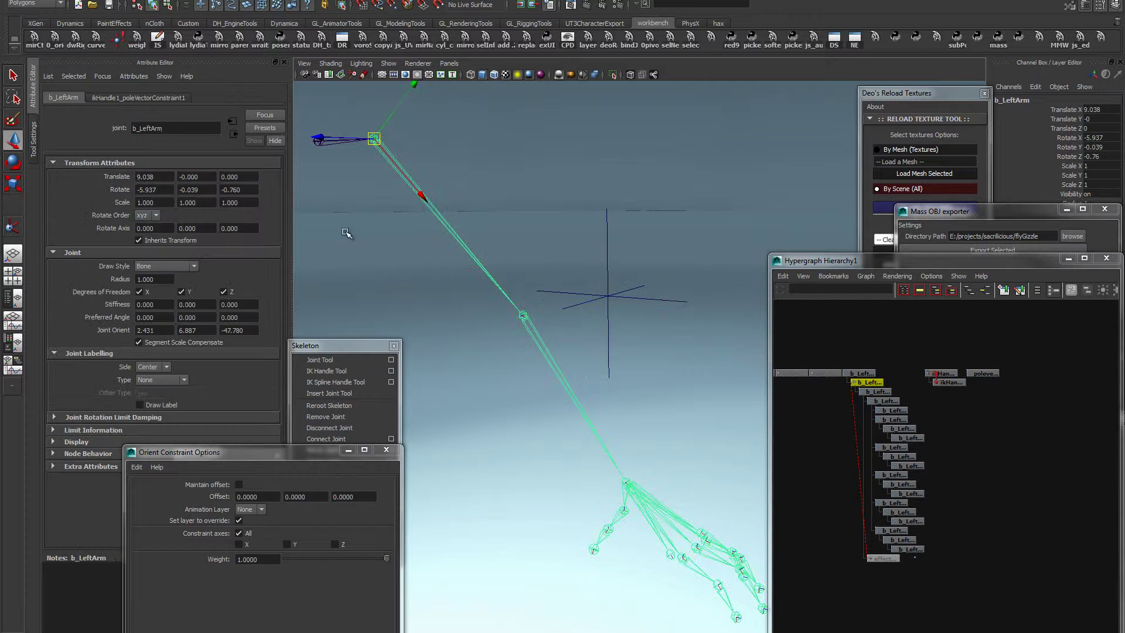
Copy b_LeftArm's attributes into a separate floating window clear of the constraint options
{"action": "left_click_drag", "start_coordinate": [194, 452], "coordinate": [201, 453]}
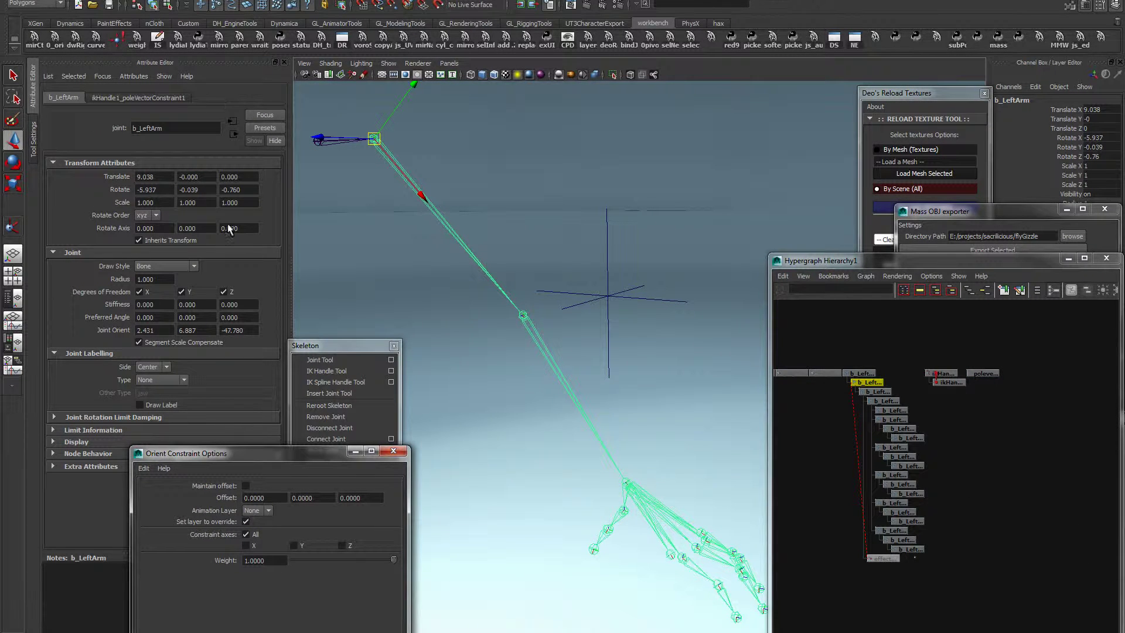
{"action": "left_click_drag", "start_coordinate": [211, 457], "coordinate": [398, 446]}
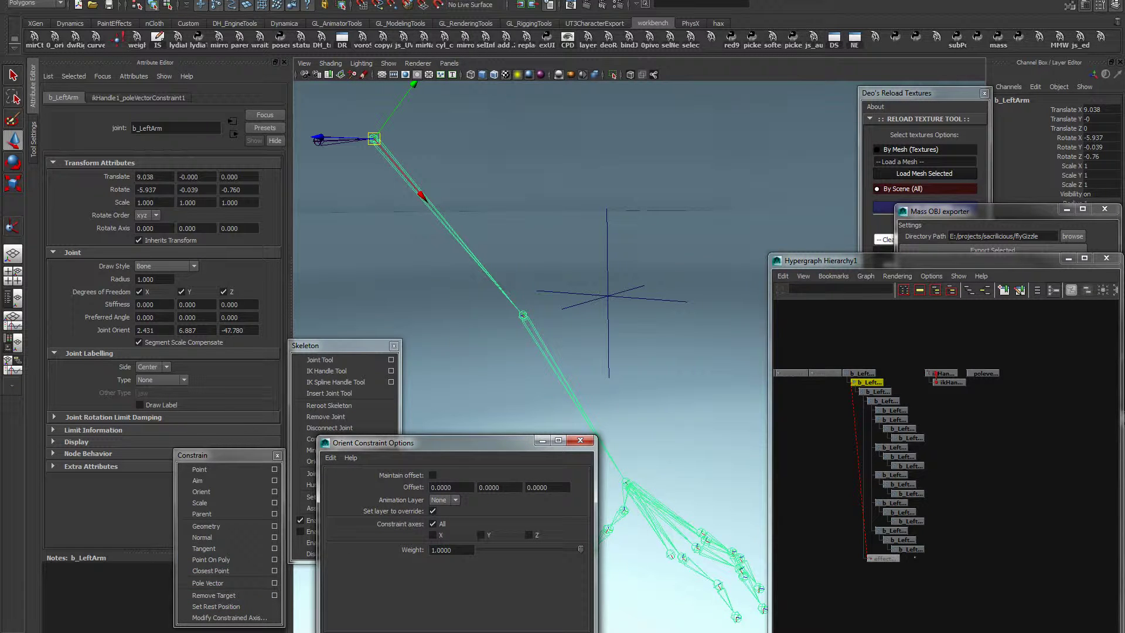
{"action": "left_click", "coordinate": [247, 632]}
{"action": "left_click_drag", "start_coordinate": [511, 219], "coordinate": [228, 129]}
Move the polevector locator freely to about X 31.75, Y 110.14, Z -27.56 while watching b_LeftArm's rotation
{"action": "left_click", "coordinate": [612, 273]}
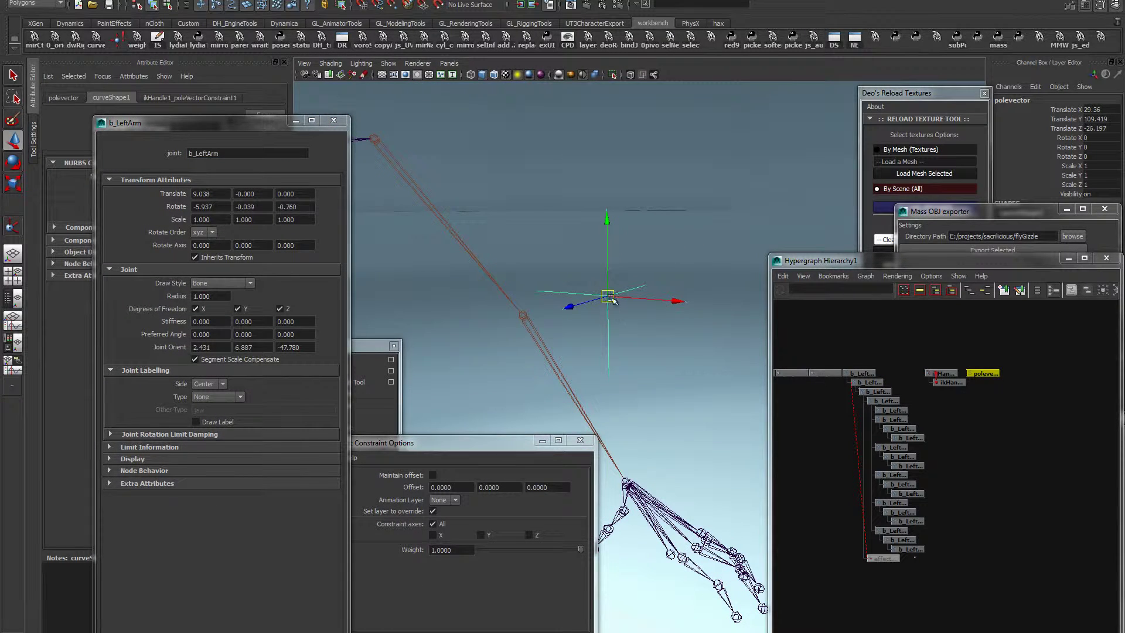
{"action": "left_click_drag", "start_coordinate": [610, 299], "coordinate": [635, 301]}
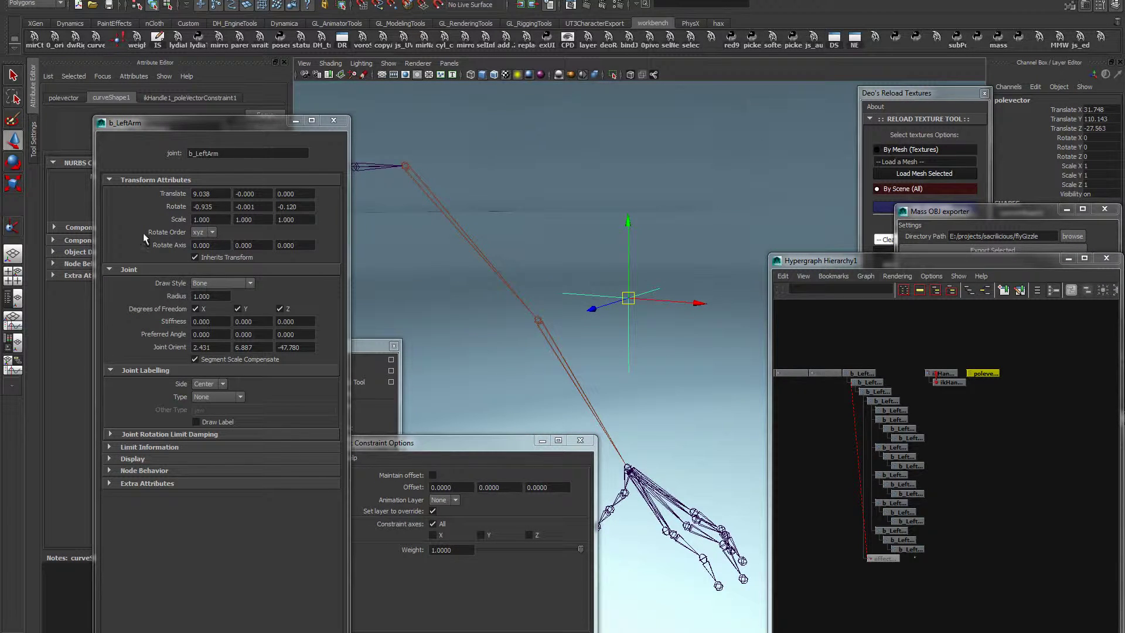
{"action": "double_click", "coordinate": [1110, 120]}
Delete the pole vector constraint node under ikHandle1 in the hierarchy graph
{"action": "middle_click_drag", "start_coordinate": [670, 357], "coordinate": [650, 352], "text": "alt"}
{"action": "right_click_drag", "start_coordinate": [932, 388], "coordinate": [973, 392], "text": "alt"}
{"action": "middle_click_drag", "start_coordinate": [967, 383], "coordinate": [962, 410], "text": "alt"}
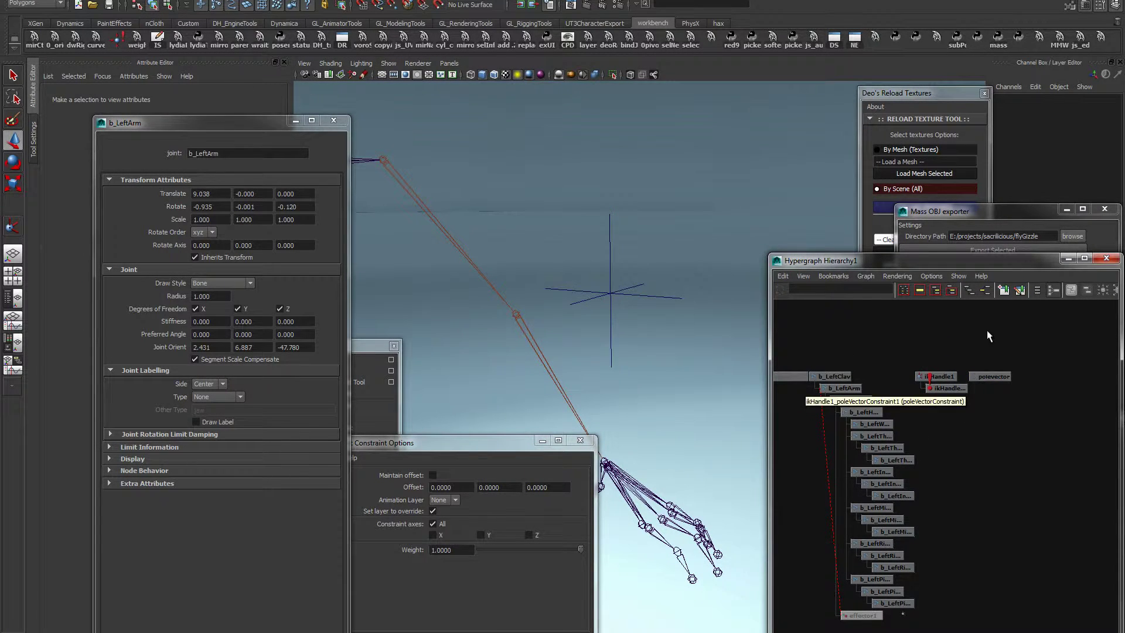
{"action": "left_click", "coordinate": [950, 389]}
{"action": "key", "text": "Delete"}
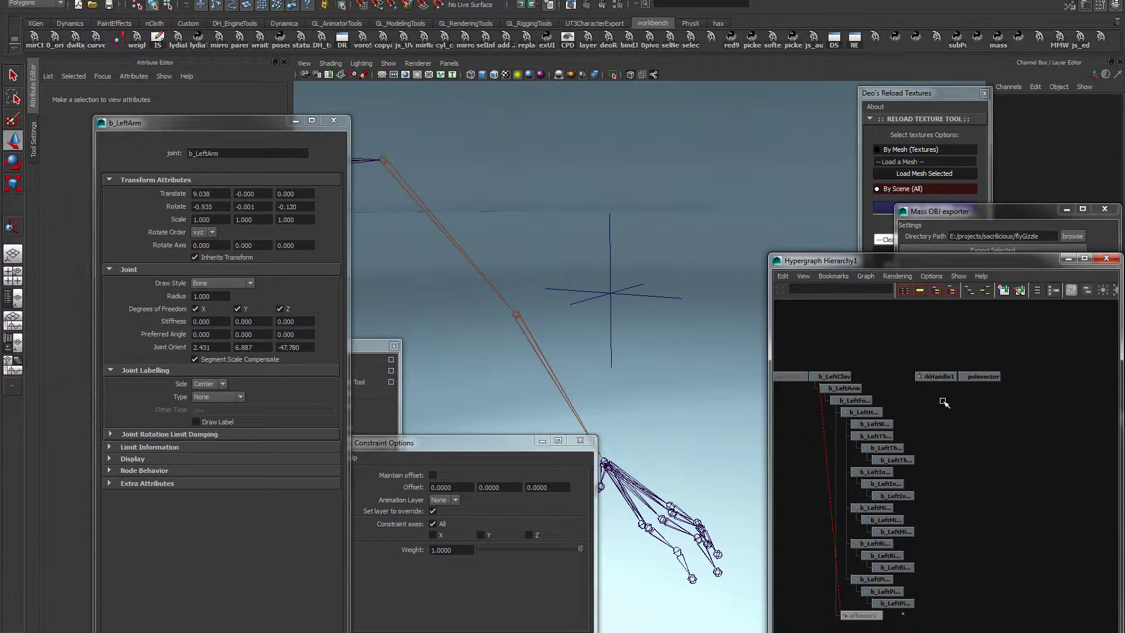
Set b_LeftArm's X, Y and Z rotation to 0 and select its child b_LeftForeArm to check its rotation
{"action": "left_click", "coordinate": [412, 191]}
{"action": "left_click_drag", "start_coordinate": [1088, 139], "coordinate": [1094, 157]}
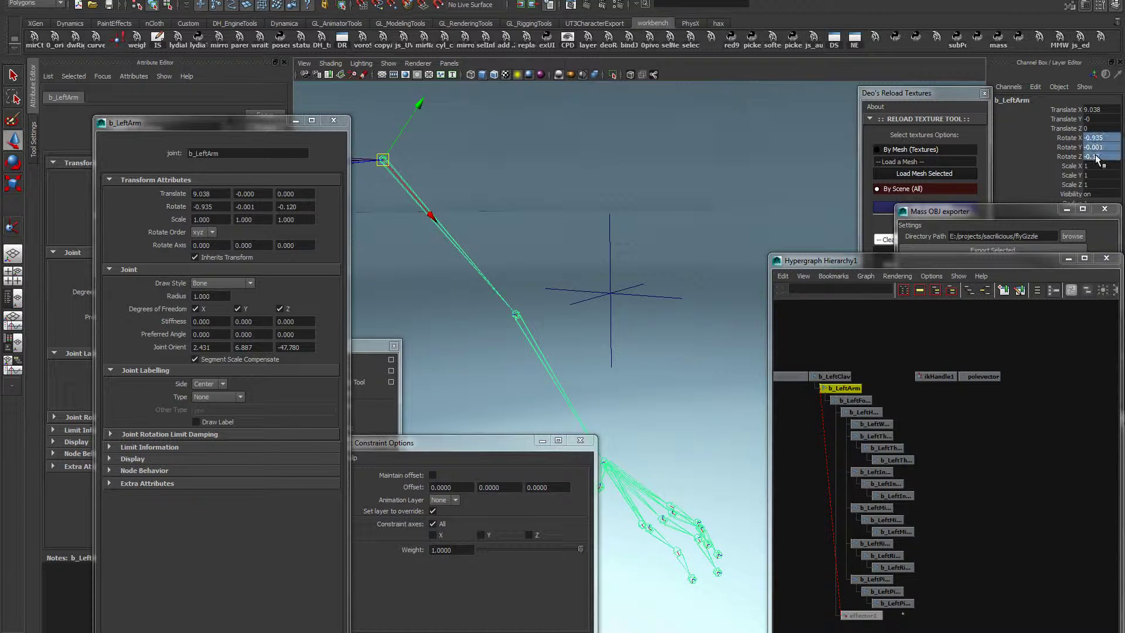
{"action": "key", "text": "Return"}
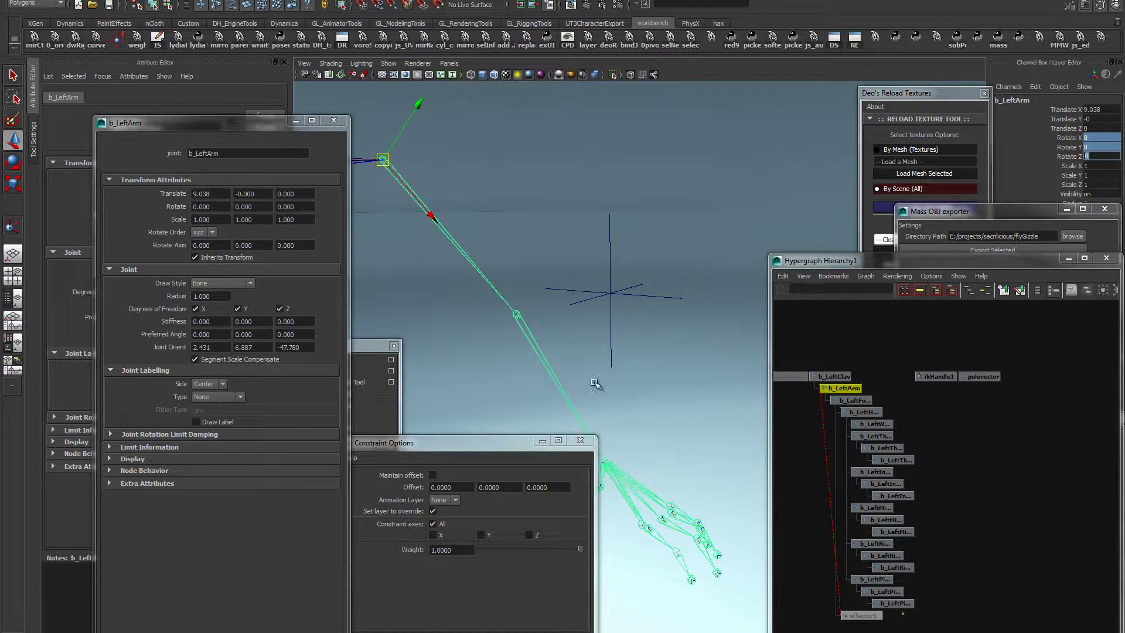
{"action": "key", "text": "Down"}
{"action": "left_click_drag", "start_coordinate": [596, 343], "coordinate": [633, 349], "text": "alt"}
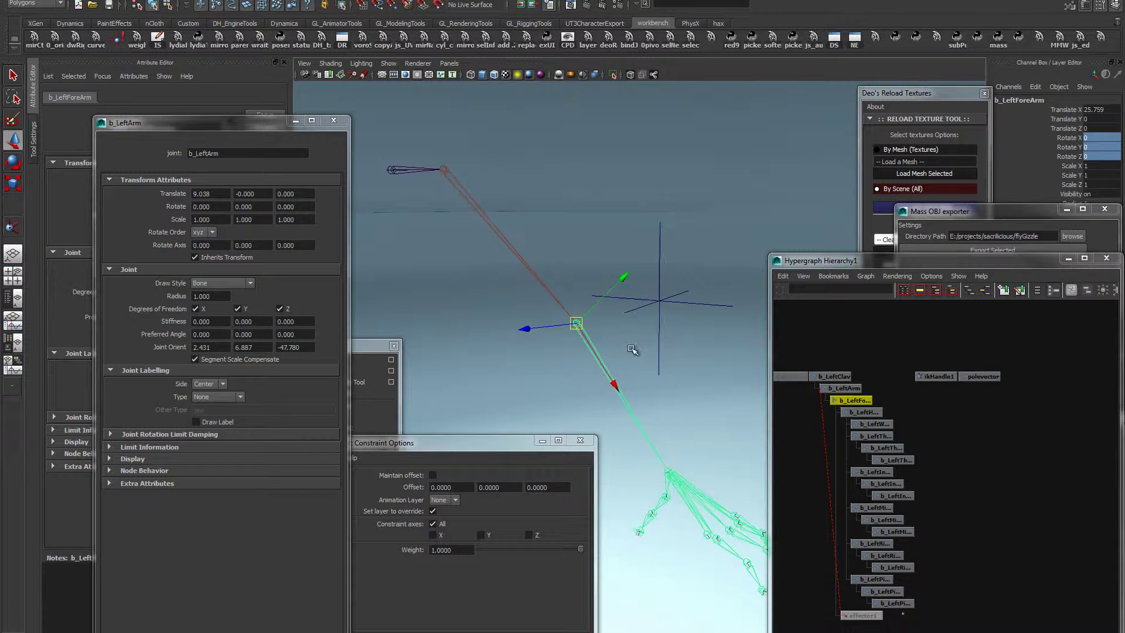
{"action": "middle_click_drag", "start_coordinate": [632, 350], "coordinate": [604, 334], "text": "alt"}
Orient-constrain and point-constrain the polevector locator to the b_LeftArm, b_LeftForeArm and b_LeftHand joints
{"action": "left_click", "coordinate": [500, 200]}
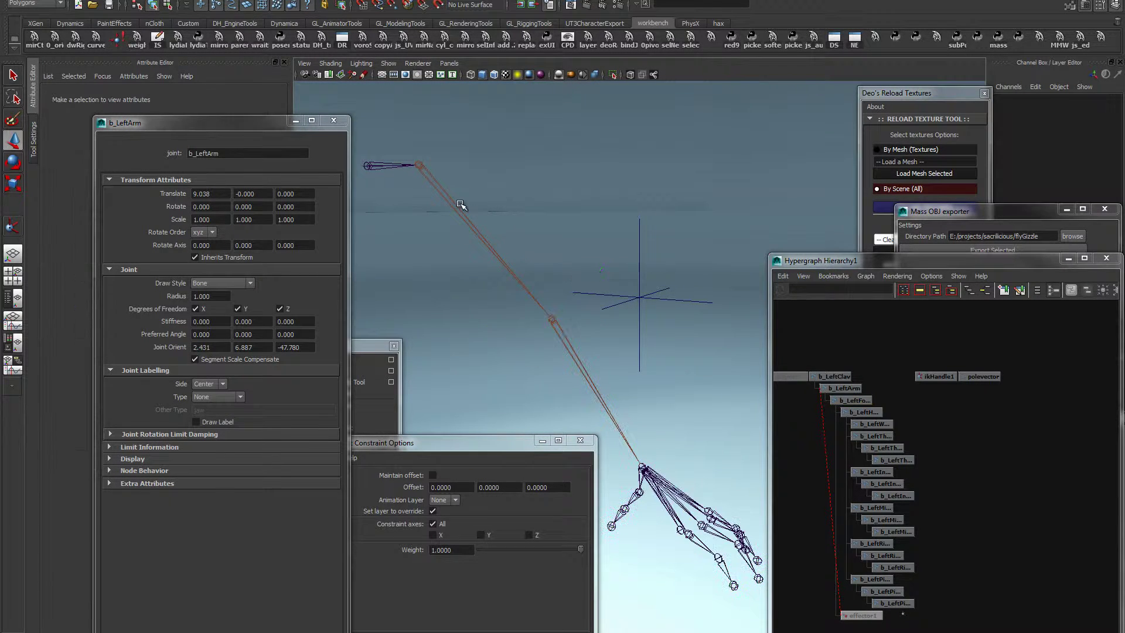
{"action": "left_click", "coordinate": [445, 198]}
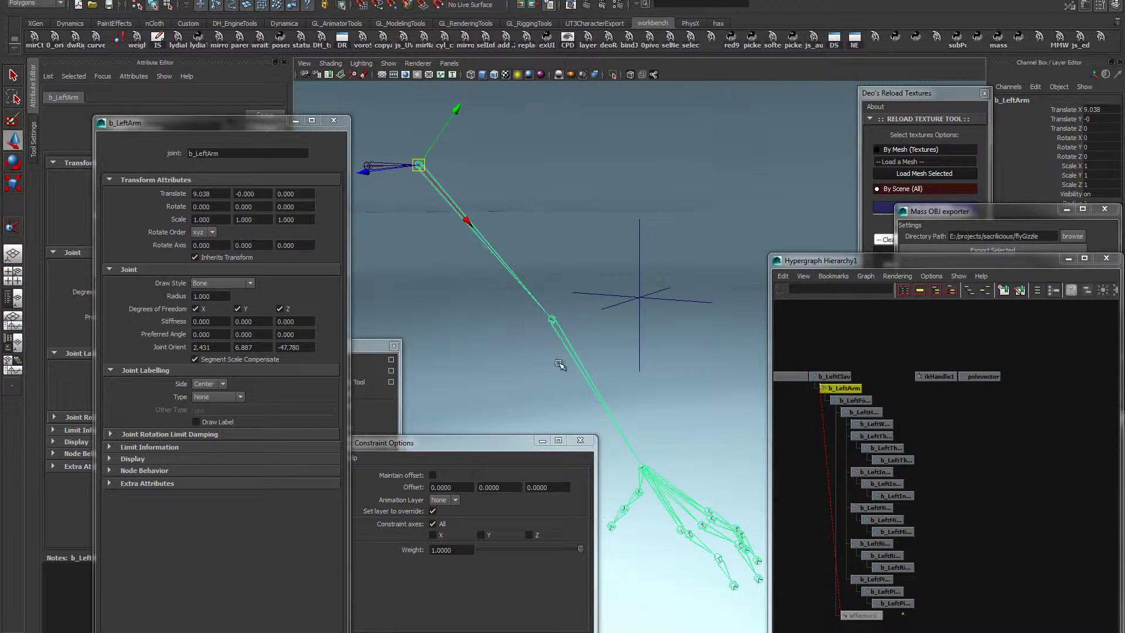
{"action": "left_click", "coordinate": [563, 337]}
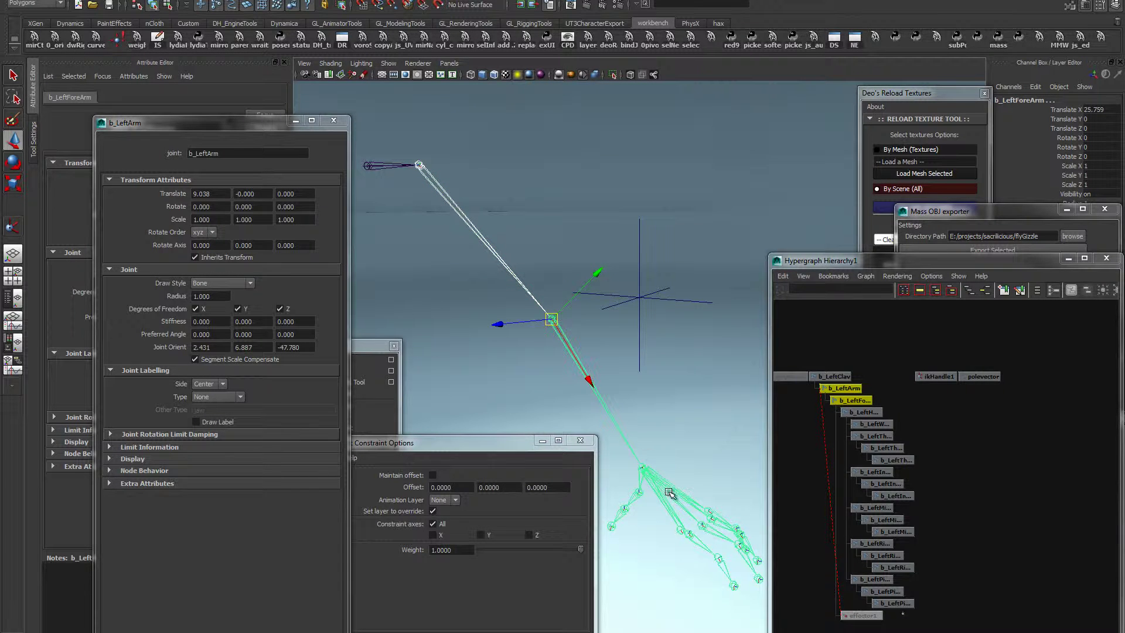
{"action": "left_click", "coordinate": [665, 482]}
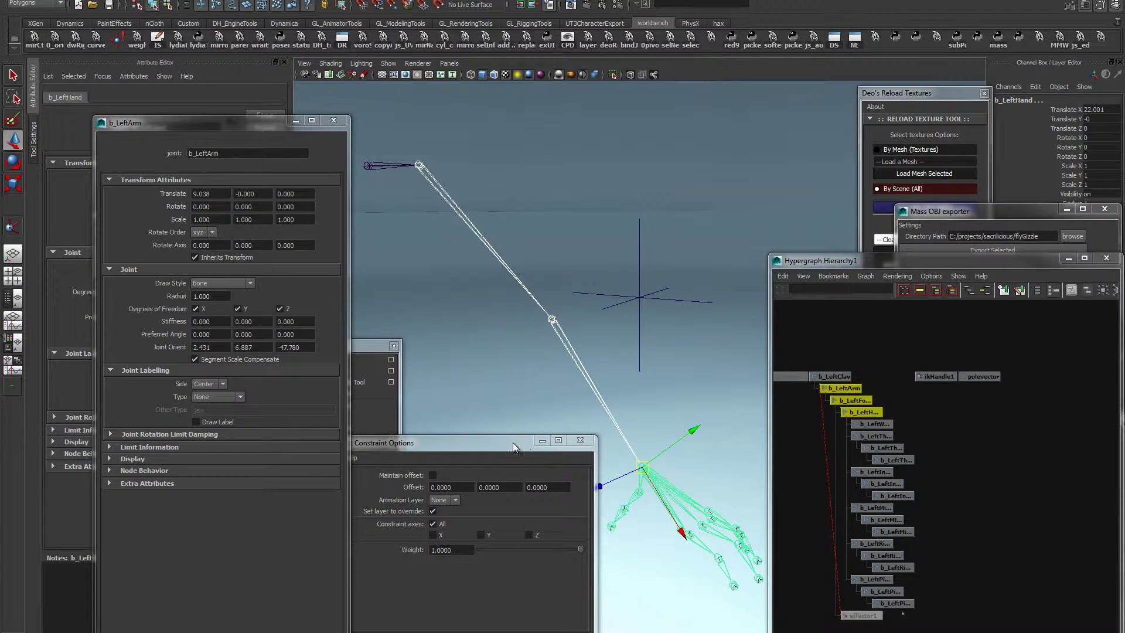
{"action": "left_click_drag", "start_coordinate": [485, 442], "coordinate": [403, 397]}
{"action": "left_click", "coordinate": [639, 271], "text": "shift"}
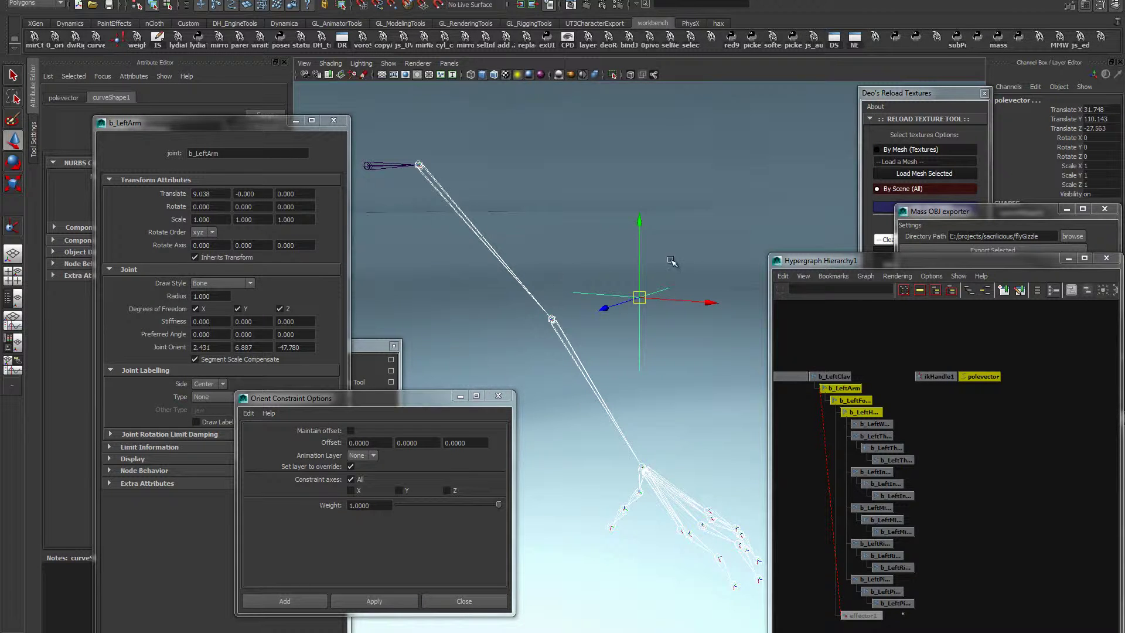
{"action": "left_click_drag", "start_coordinate": [381, 404], "coordinate": [487, 499]}
{"action": "left_click_drag", "start_coordinate": [367, 351], "coordinate": [339, 339]}
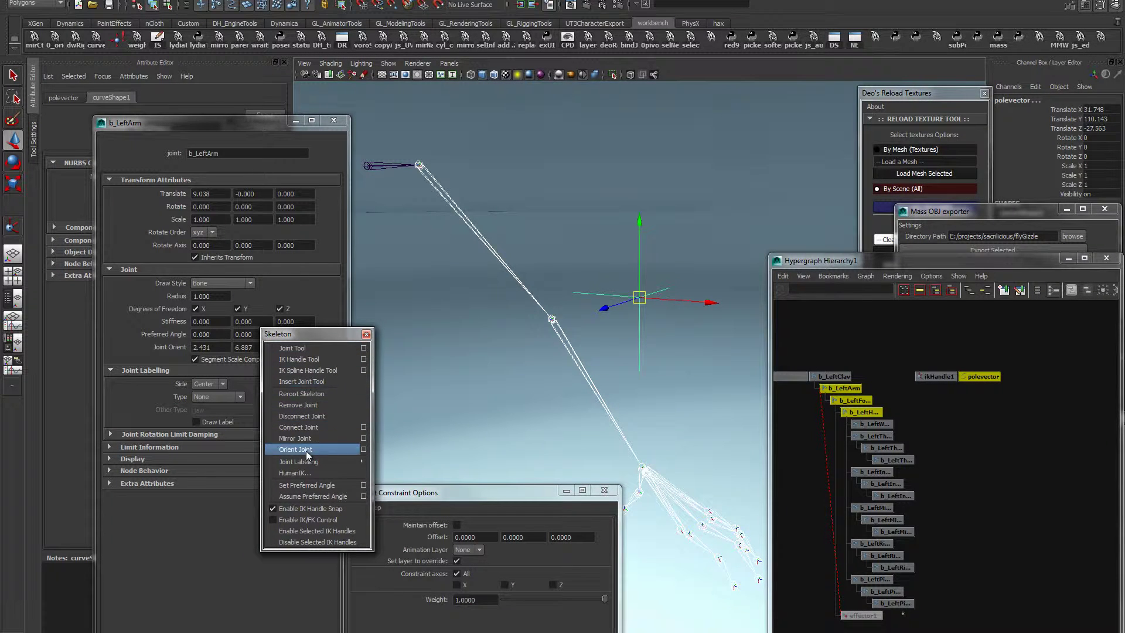
{"action": "left_click_drag", "start_coordinate": [188, 122], "coordinate": [438, 147]}
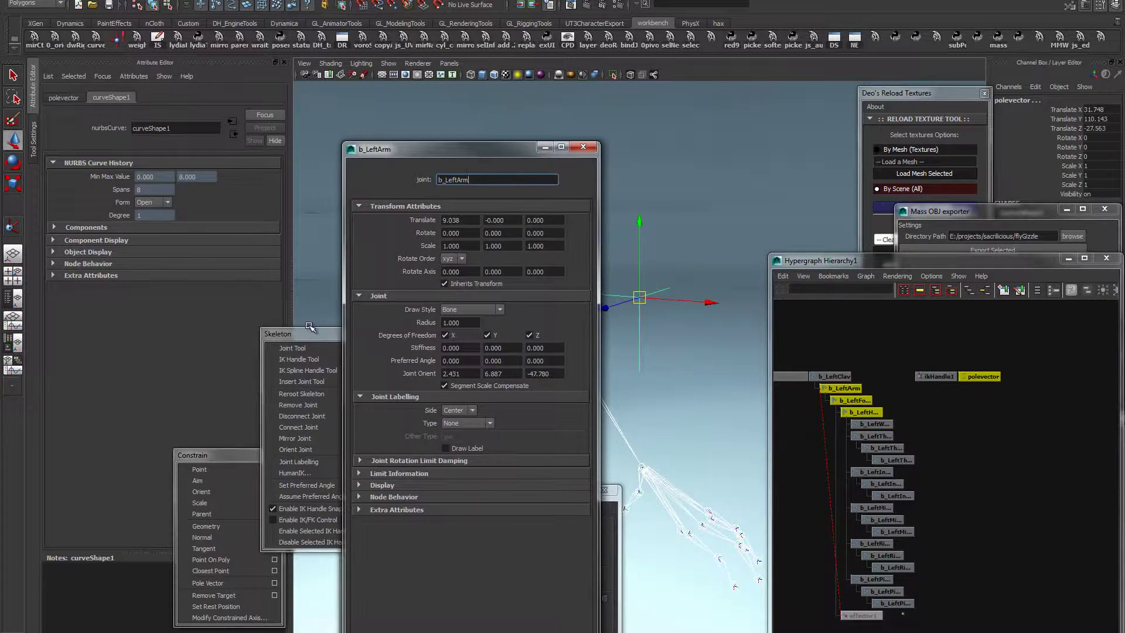
{"action": "left_click_drag", "start_coordinate": [213, 456], "coordinate": [717, 145]}
{"action": "left_click_drag", "start_coordinate": [479, 144], "coordinate": [181, 129]}
{"action": "left_click_drag", "start_coordinate": [713, 146], "coordinate": [333, 260]}
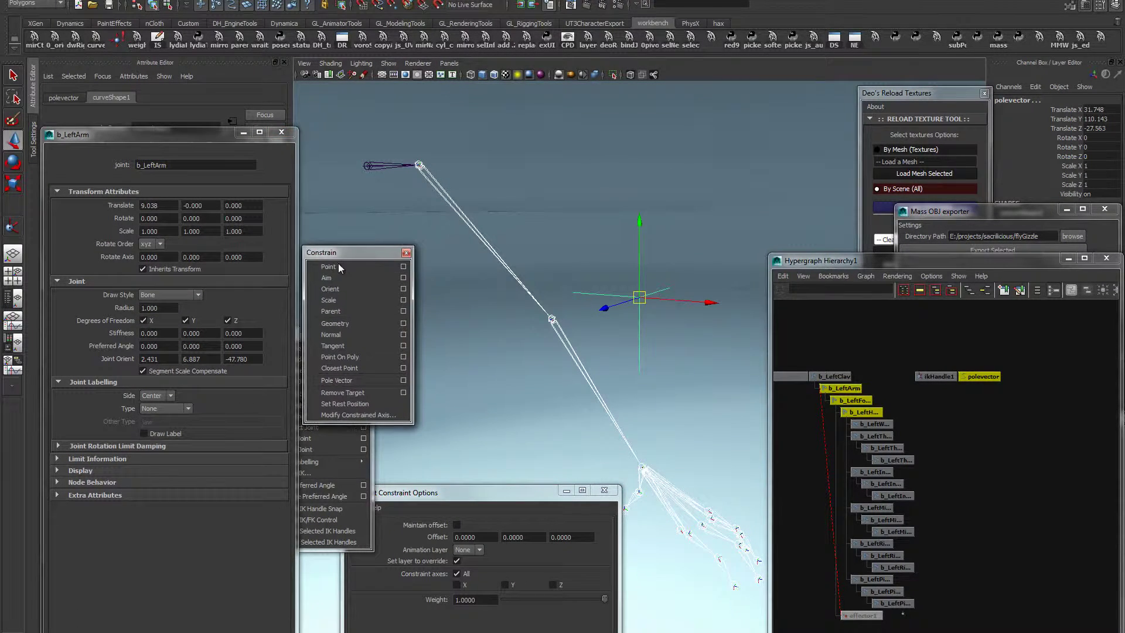
{"action": "left_click", "coordinate": [337, 287]}
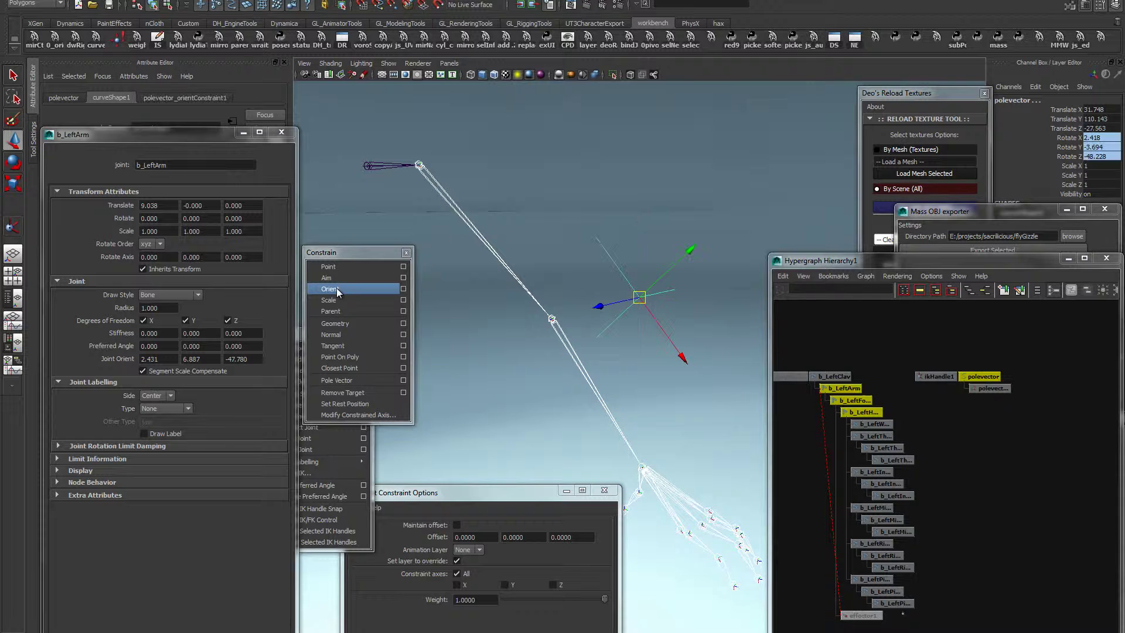
{"action": "left_click", "coordinate": [331, 267]}
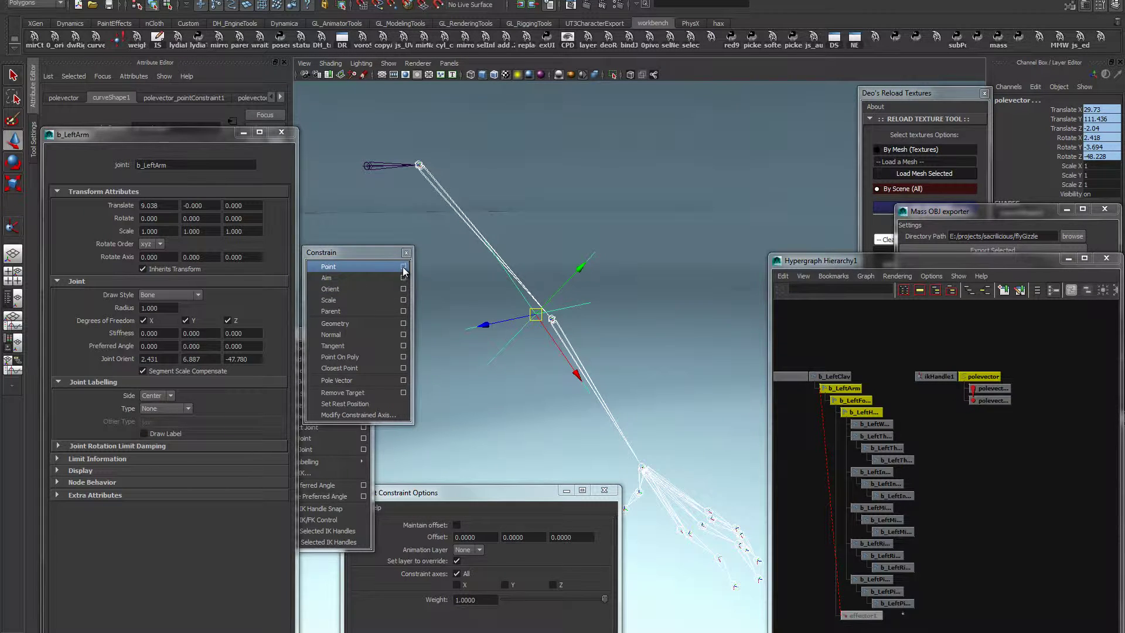
Open the orient constraint's options and review the Maintain offset setting
{"action": "left_click", "coordinate": [404, 289]}
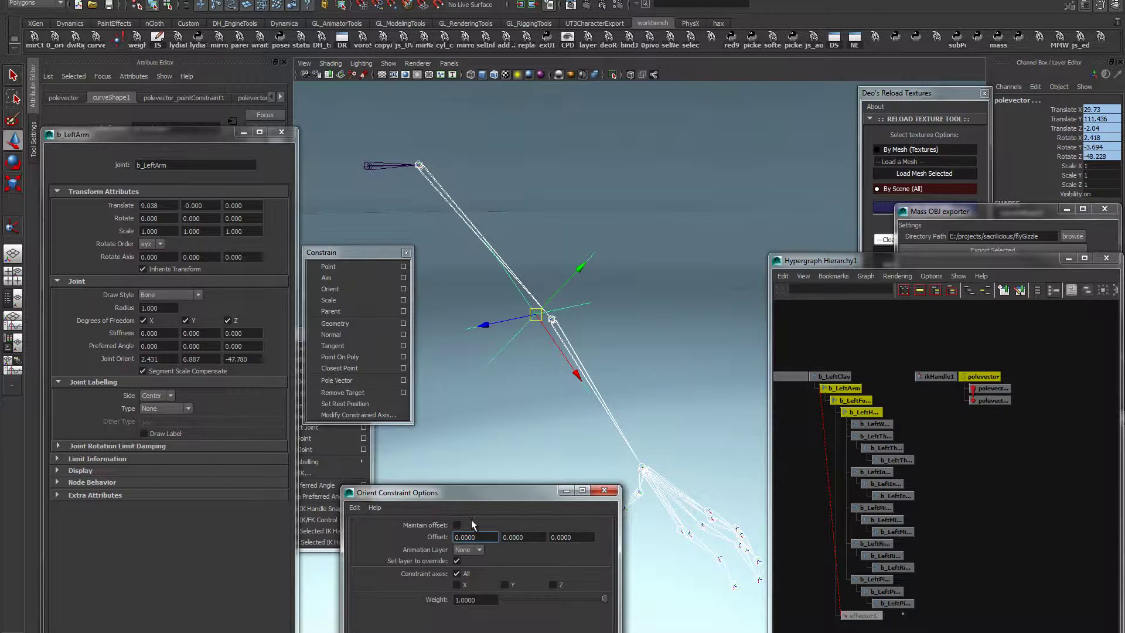
{"action": "left_click", "coordinate": [355, 509]}
{"action": "left_click", "coordinate": [451, 492]}
{"action": "middle_click_drag", "start_coordinate": [557, 339], "coordinate": [563, 327], "text": "alt"}
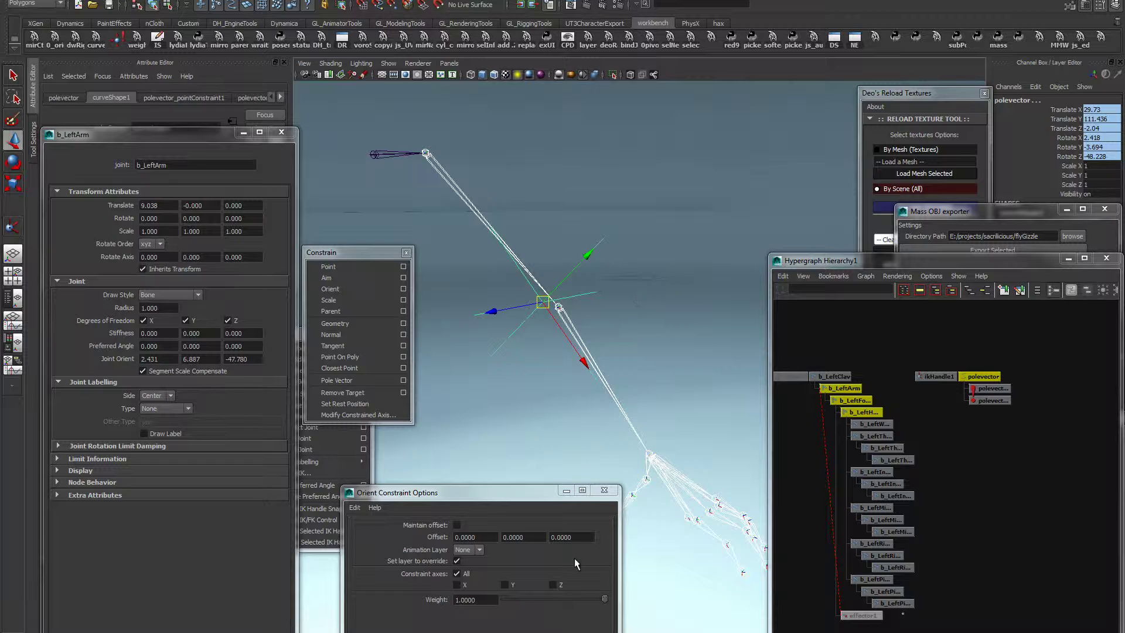
{"action": "left_click_drag", "start_coordinate": [495, 496], "coordinate": [384, 484]}
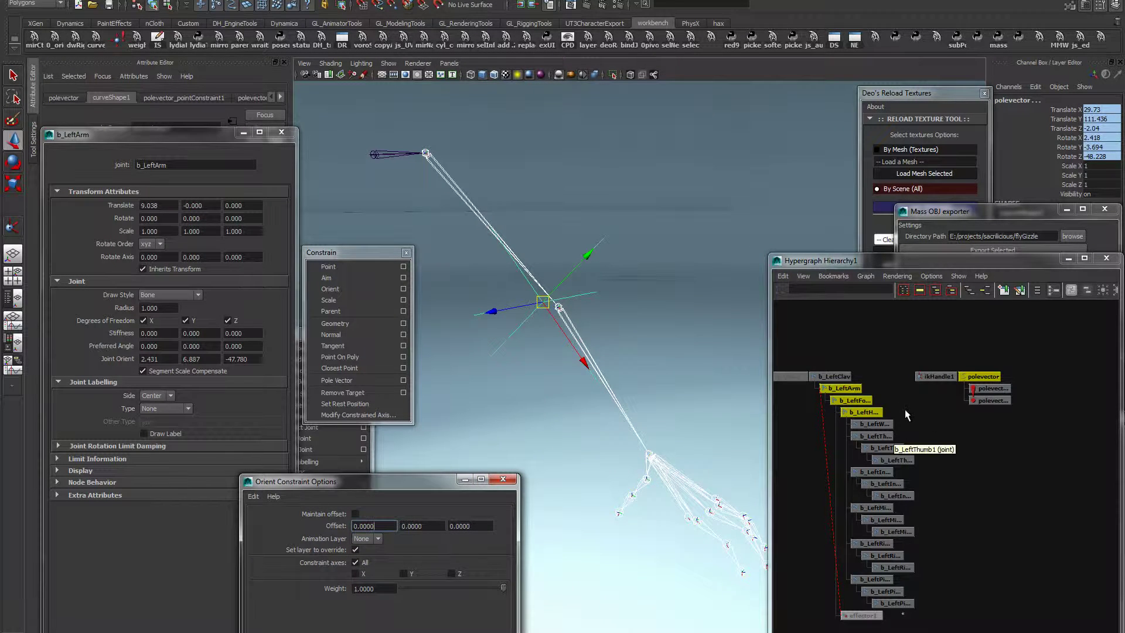
Delete both constraint nodes under polevector and move the locator along its own Z axis, away from the elbow, to about Translate Z -32.4
{"action": "left_click_drag", "start_coordinate": [1043, 388], "coordinate": [977, 421]}
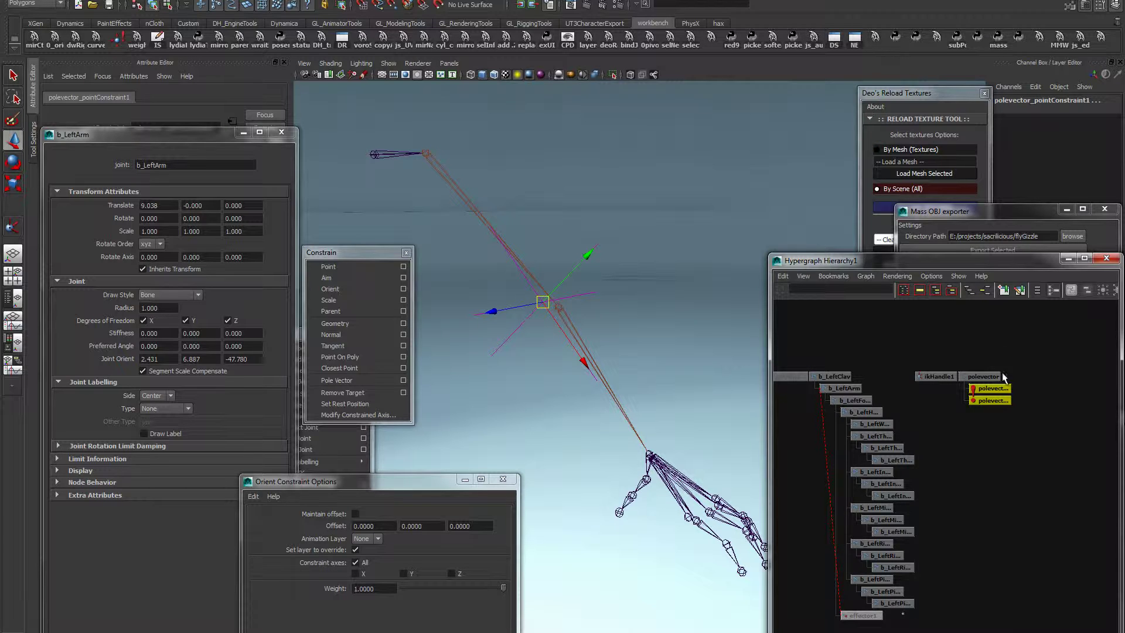
{"action": "key", "text": "Delete"}
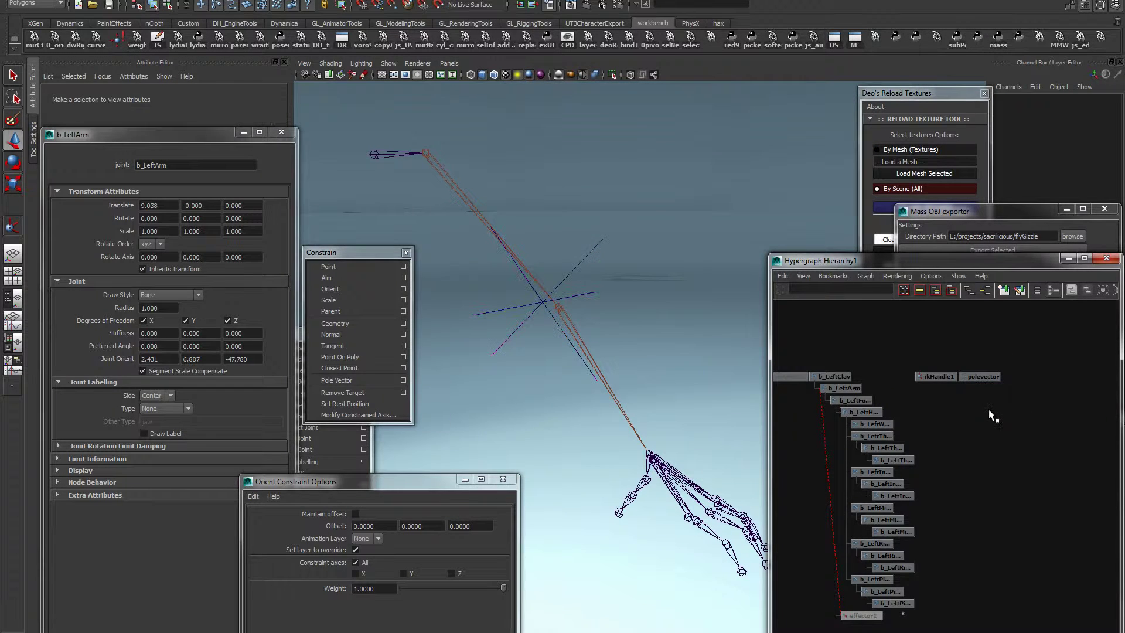
{"action": "left_click_drag", "start_coordinate": [435, 287], "coordinate": [636, 286]}
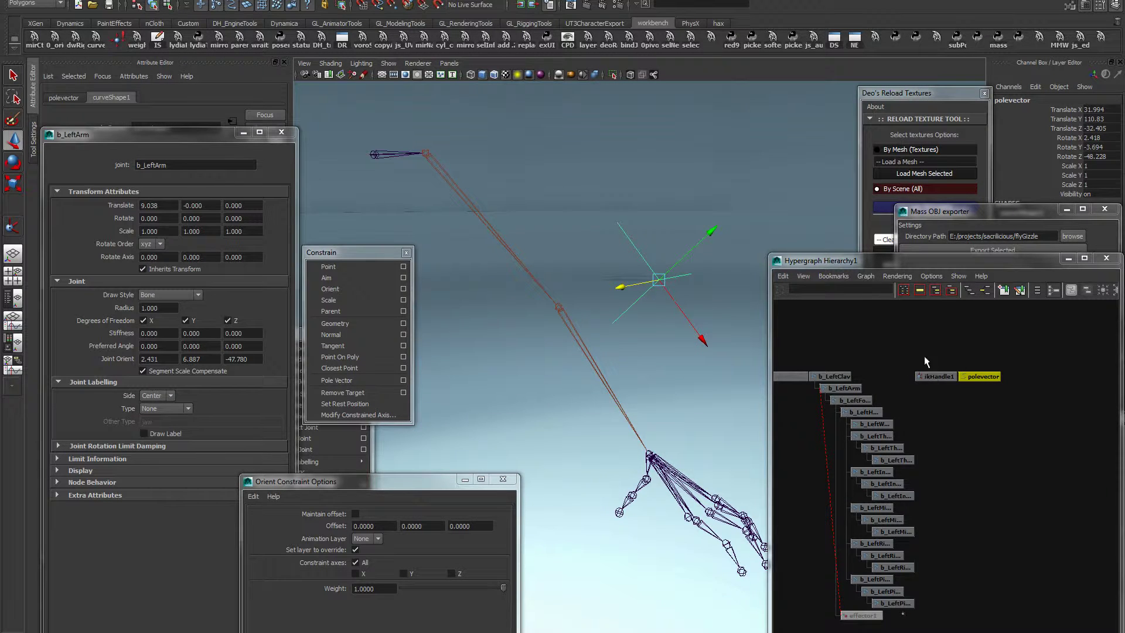
Apply a Pole Vector constraint from the polevector locator to ikHandle1 and select b_LeftArm to check its rotation
{"action": "left_click", "coordinate": [938, 377], "text": "shift"}
{"action": "mouse_move", "coordinate": [328, 462]}
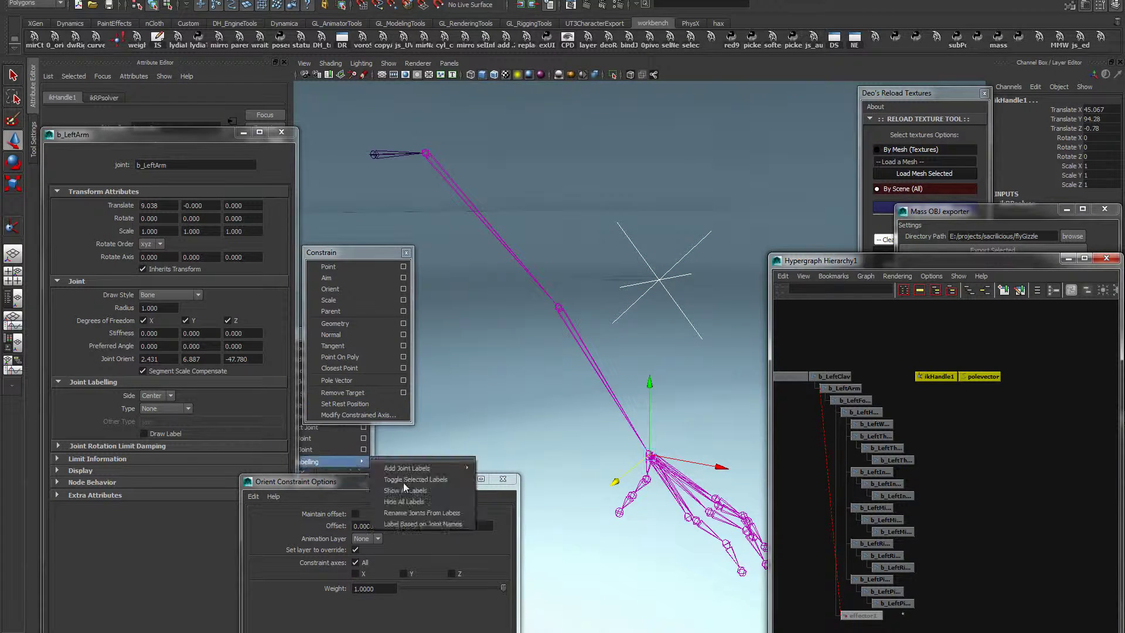
{"action": "left_click_drag", "start_coordinate": [349, 257], "coordinate": [358, 209]}
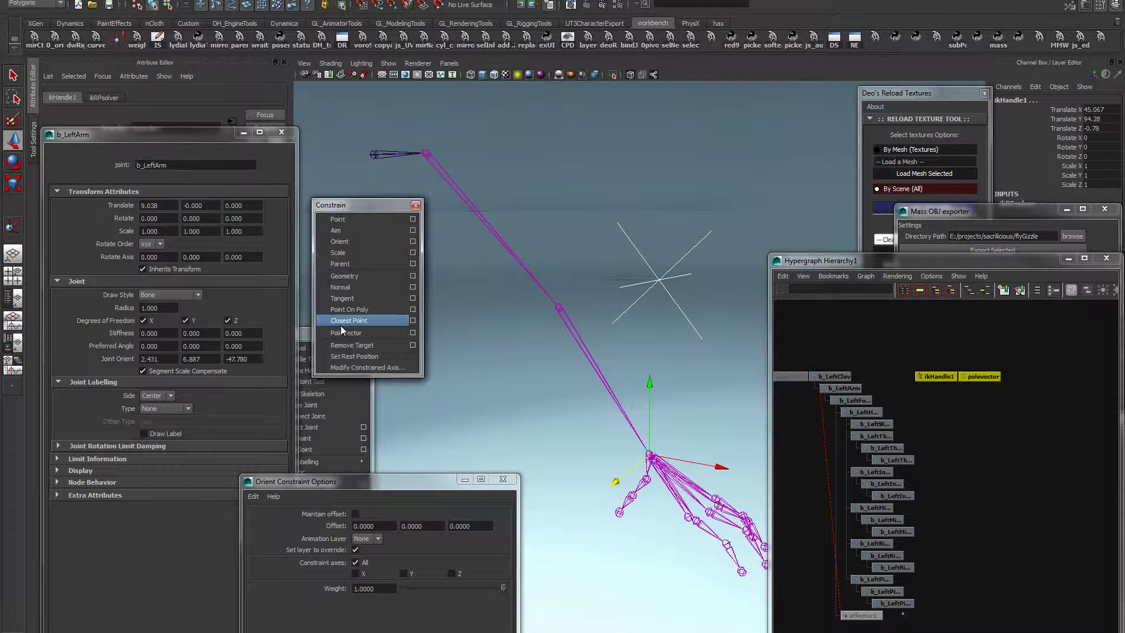
{"action": "left_click", "coordinate": [344, 332]}
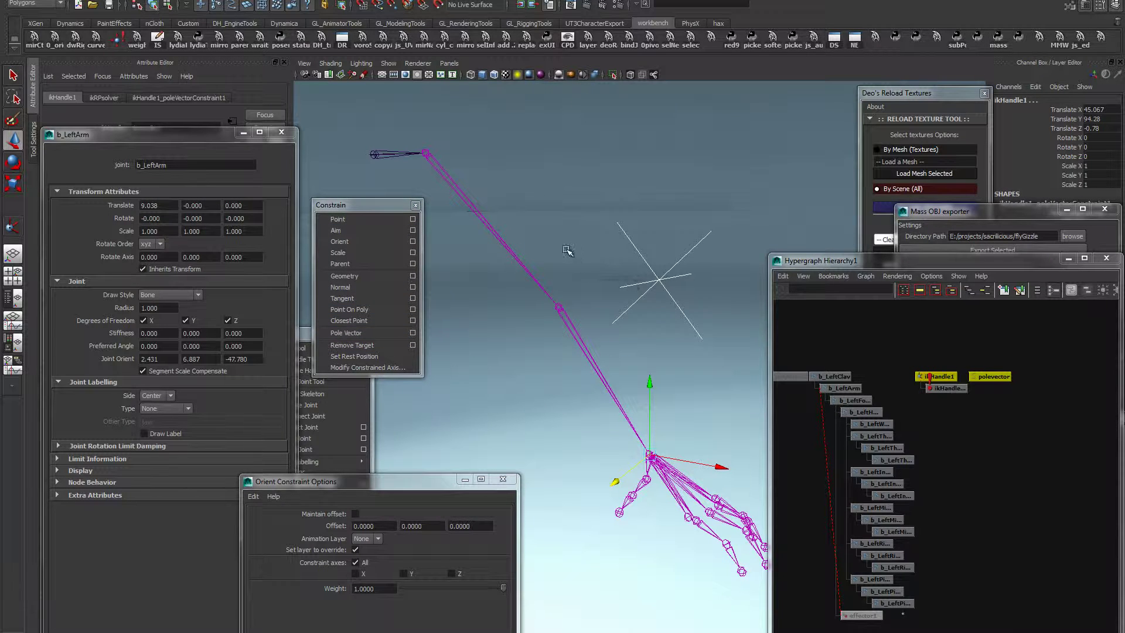
{"action": "left_click", "coordinate": [514, 256]}
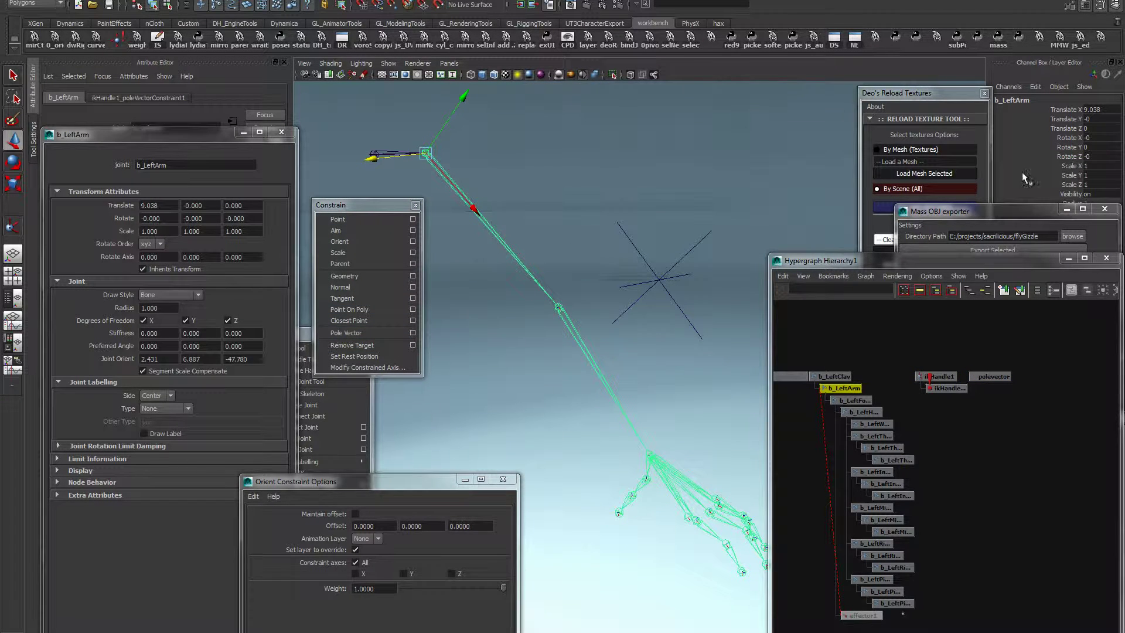
Test the pole vector constraint by moving the polevector locator, undo the move, and select b_LeftArm to recheck its rotation
{"action": "left_click_drag", "start_coordinate": [640, 304], "coordinate": [692, 216], "text": "alt"}
{"action": "left_click", "coordinate": [671, 289]}
{"action": "left_click", "coordinate": [683, 306]}
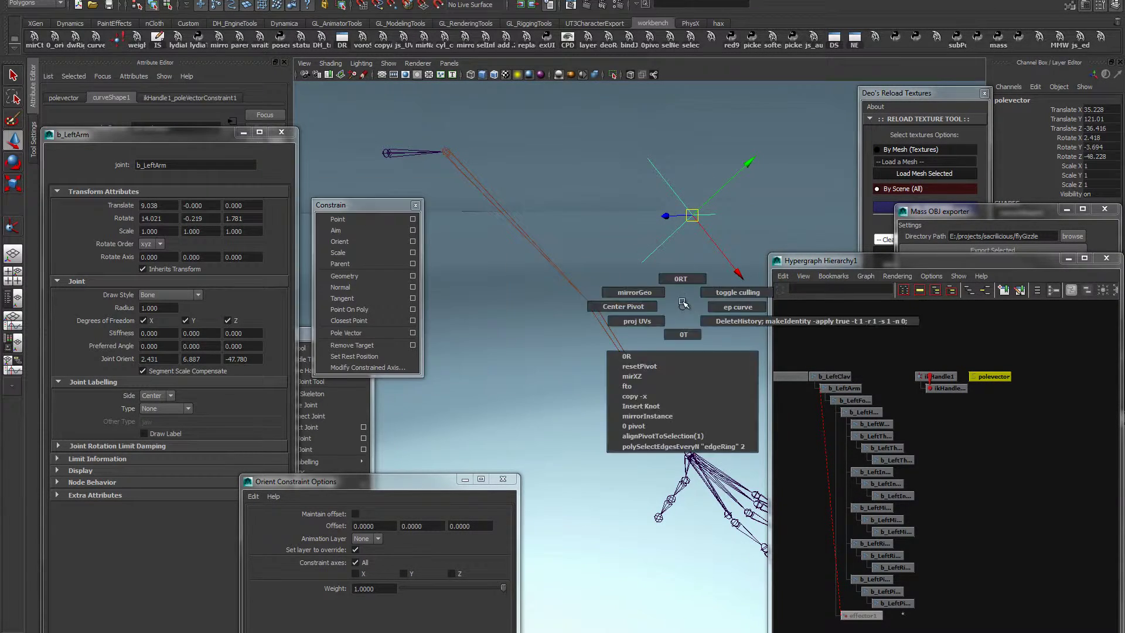
{"action": "left_click_drag", "start_coordinate": [682, 303], "coordinate": [680, 279]}
{"action": "key", "text": "ctrl+z"}
{"action": "key", "text": "ctrl+z"}
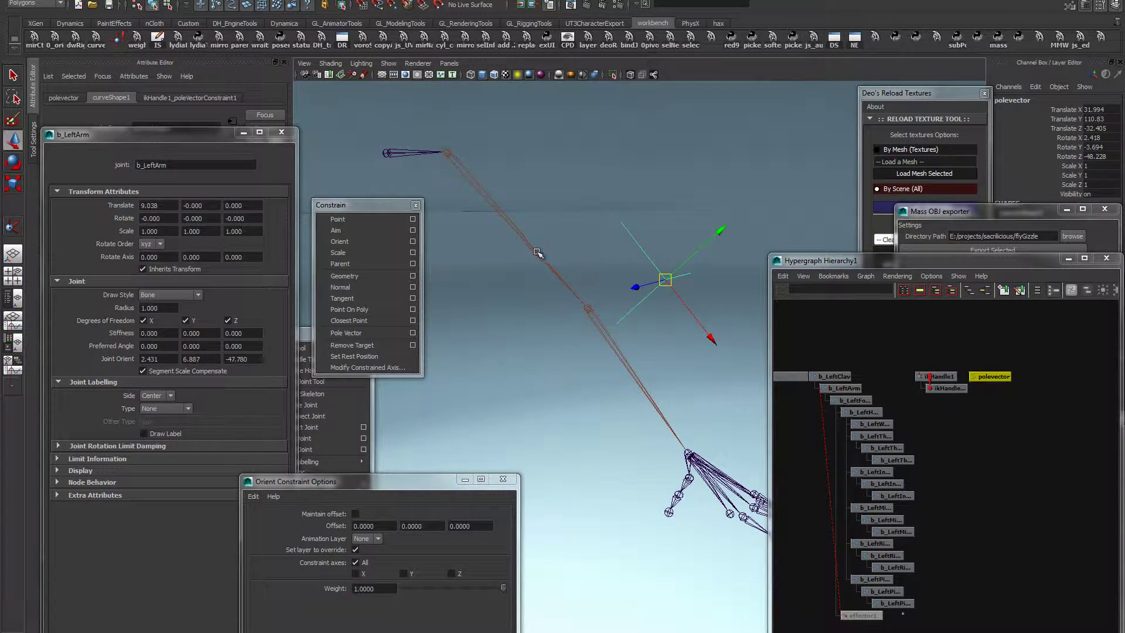
{"action": "left_click", "coordinate": [537, 253]}
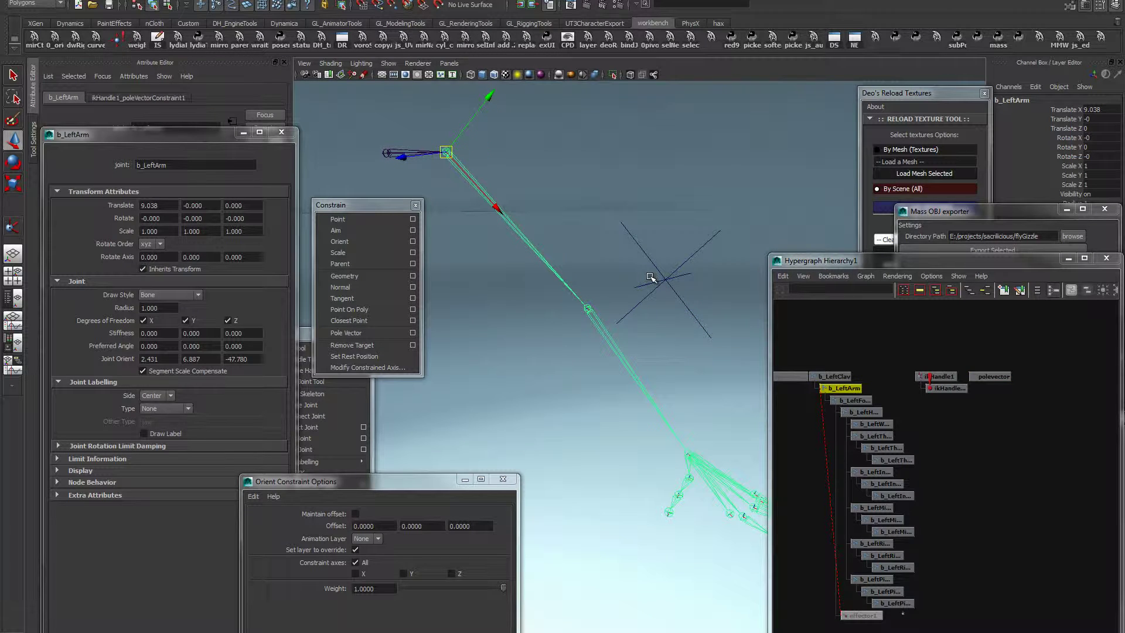